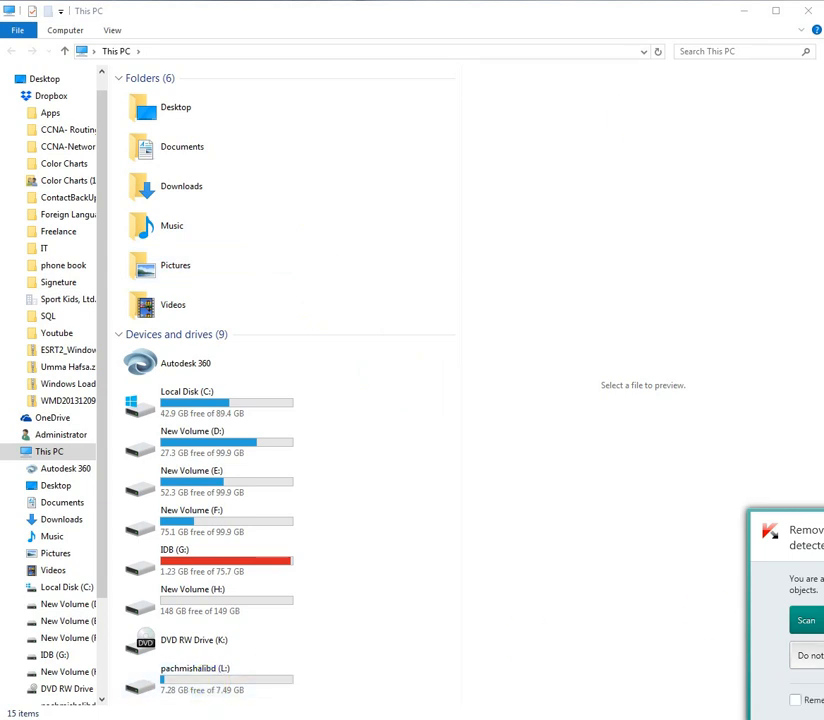
Open drive L:, view the picture helicopter-3011983_1920.jpg, close it and return to This PC
double_click(194, 679)
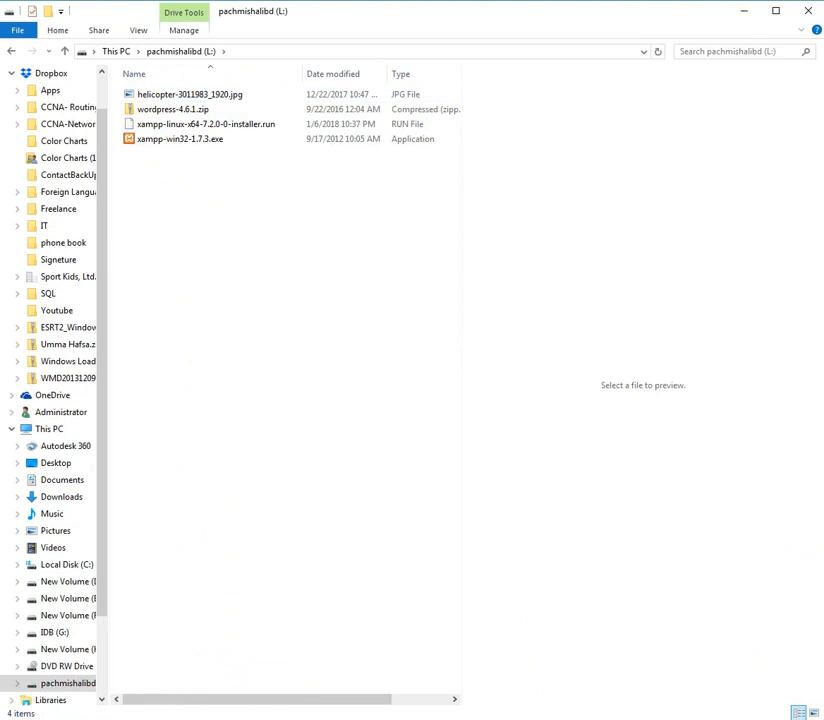
left_click(214, 98)
double_click(214, 98)
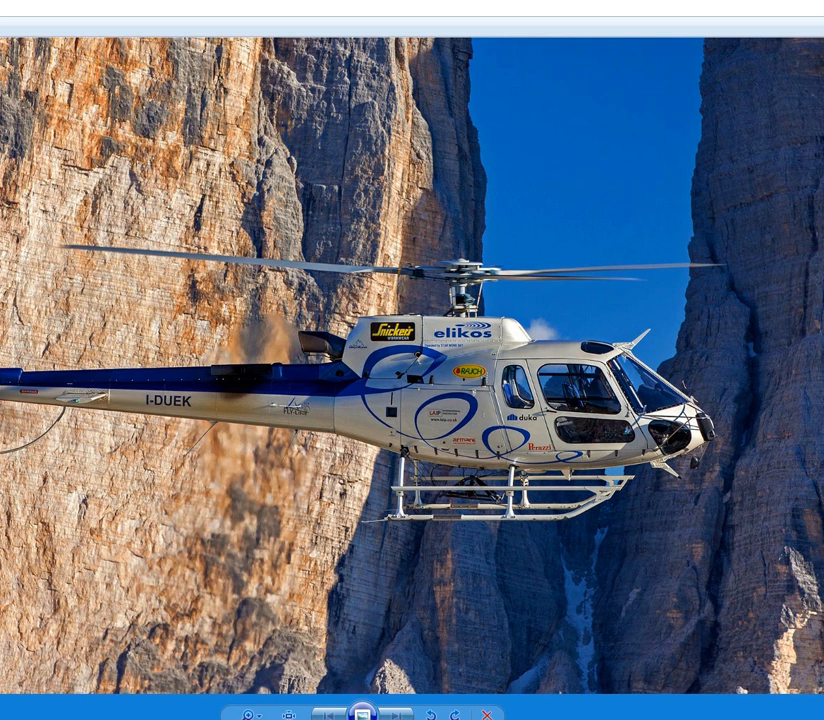
key("alt+F4")
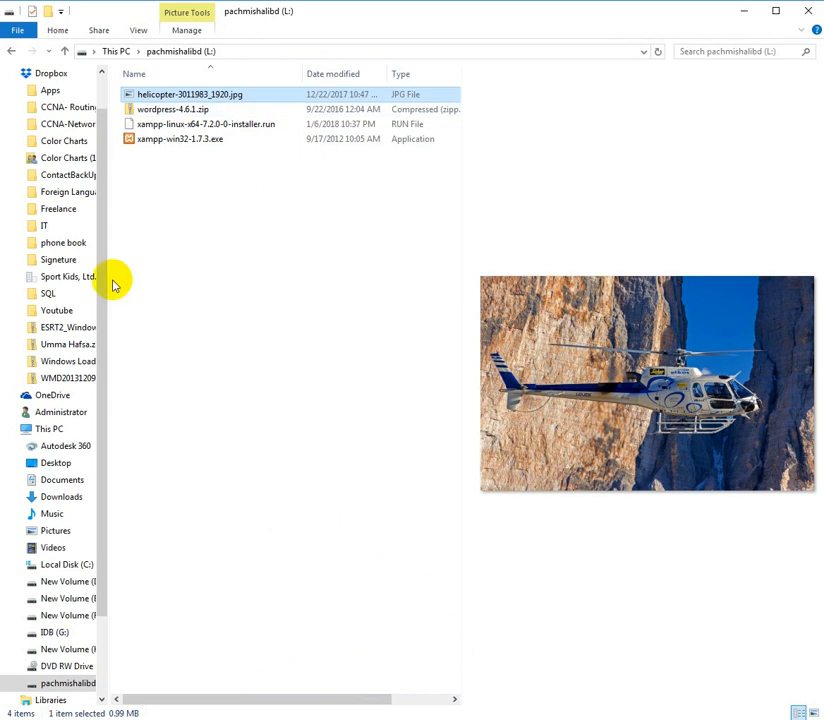
left_click(65, 51)
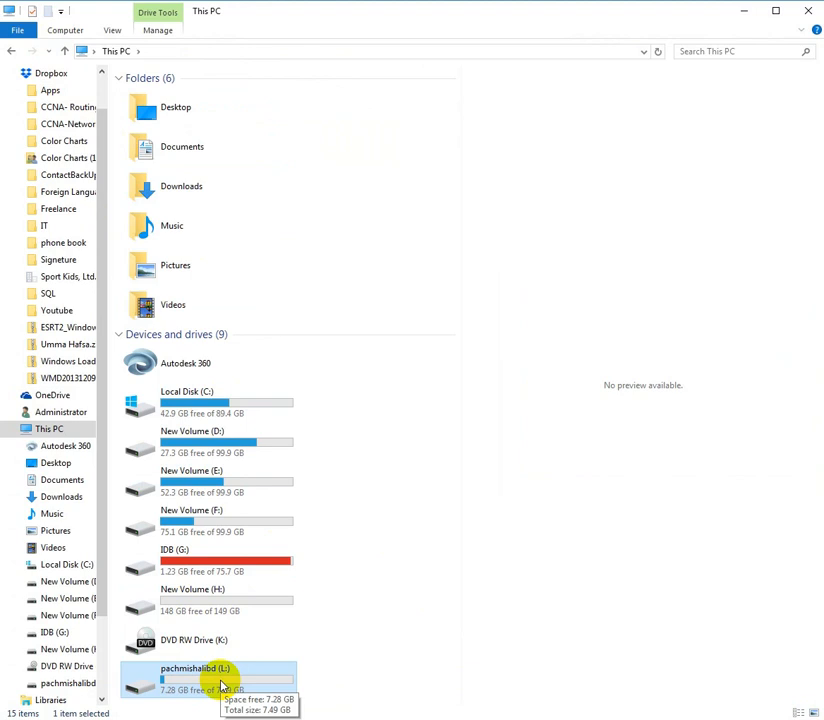
Launch the Local Group Policy Editor by running gpedit.msc
left_click(328, 718)
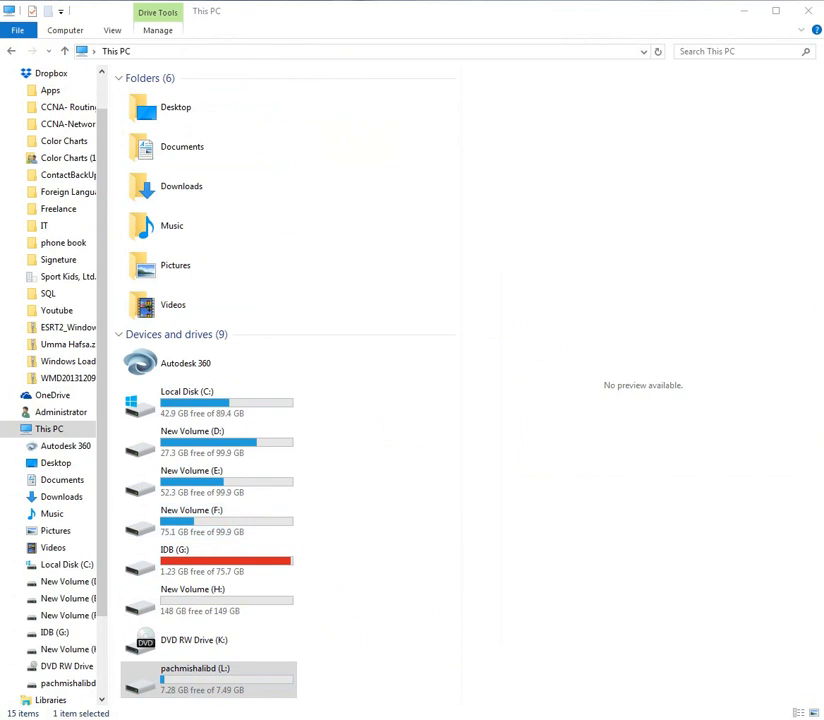
key("super+r")
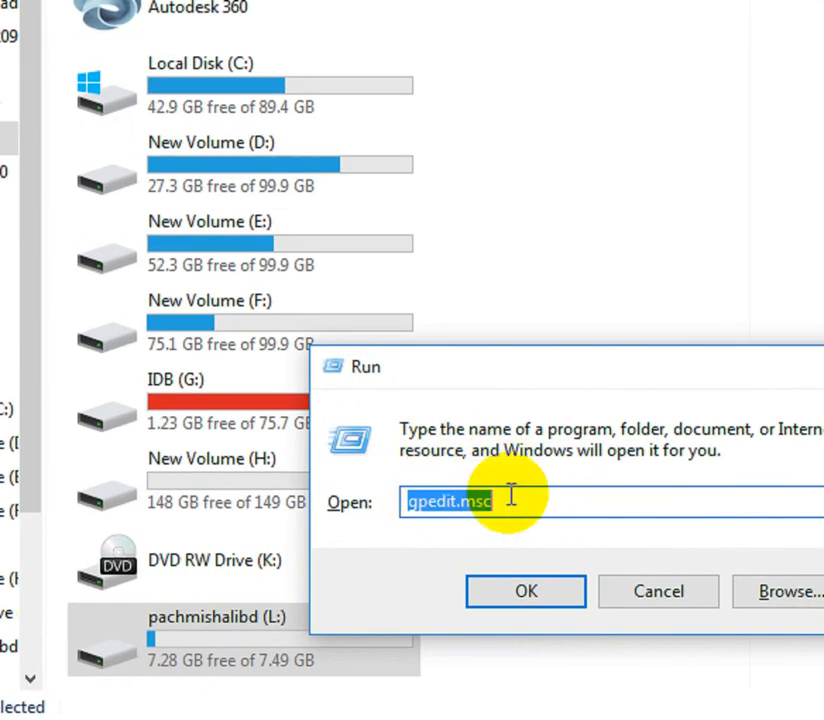
left_click(511, 500)
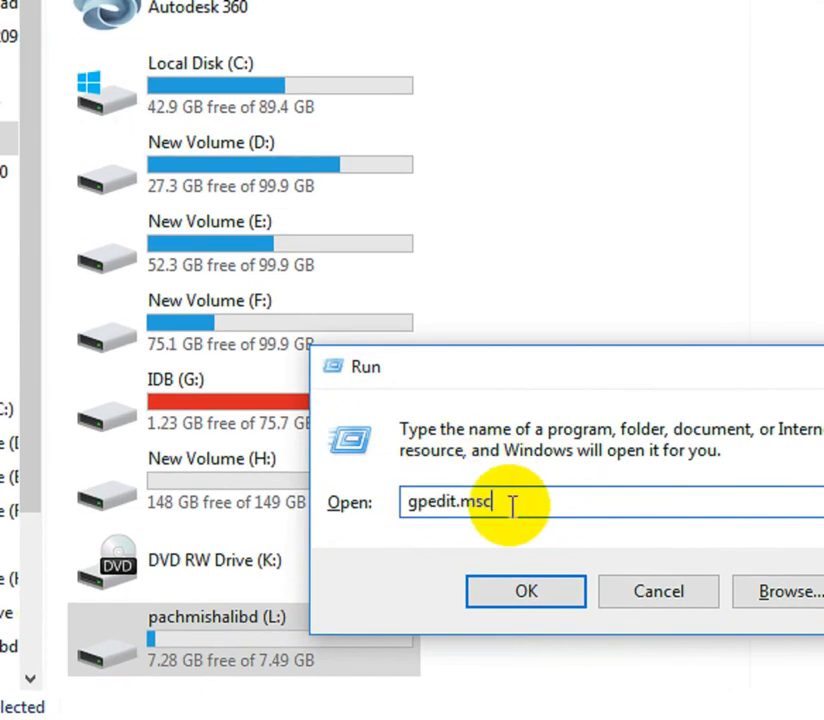
key("BackSpace")
key("BackSpace")
key("BackSpace")
key("BackSpace")
key("BackSpace")
key("BackSpace")
key("BackSpace")
key("BackSpace")
key("BackSpace")
key("BackSpace")
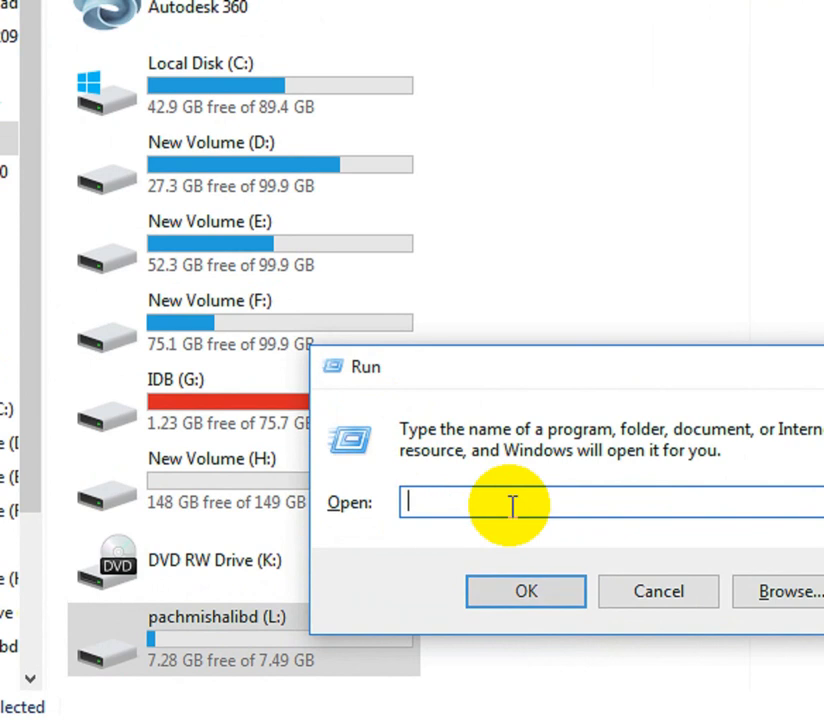
type("gpedit")
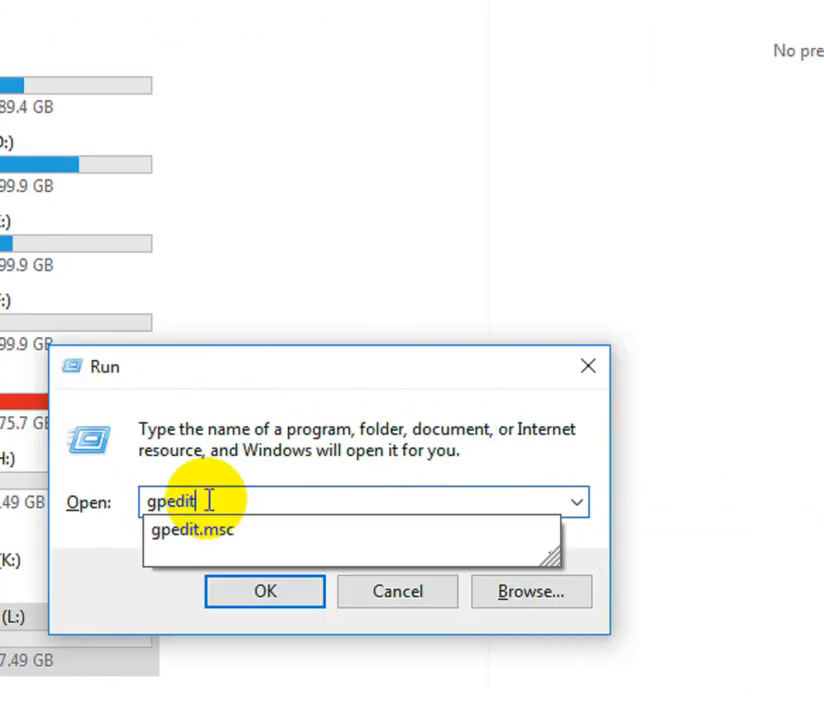
type(".msc")
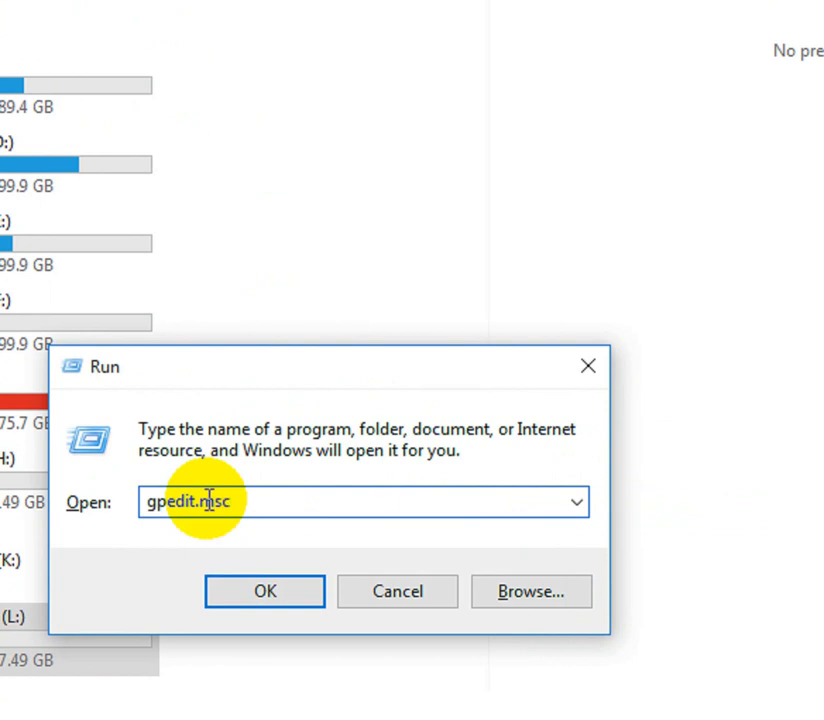
key("Return")
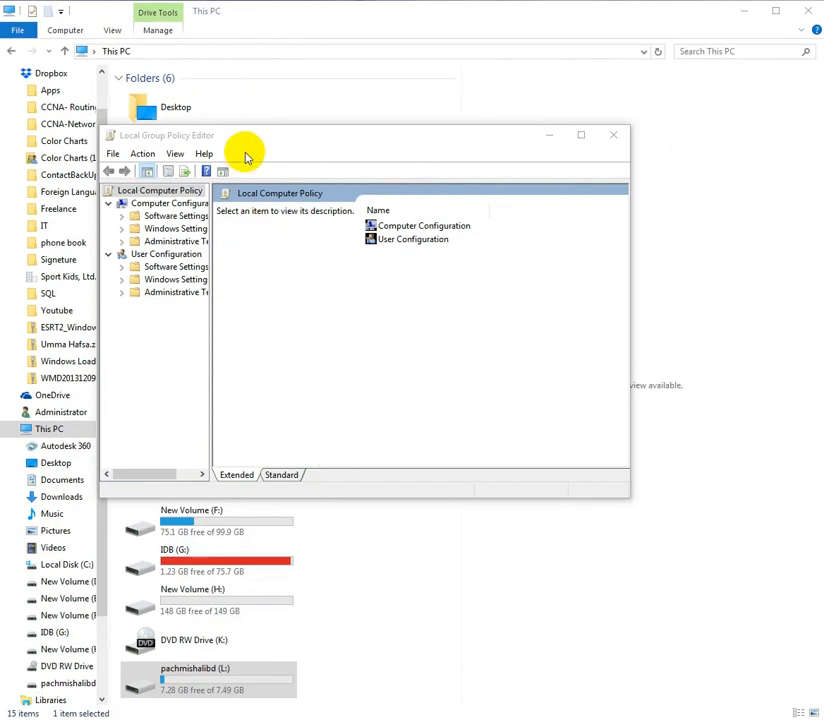
Widen the policy editor's console tree and list All Settings under Computer Configuration's Administrative Templates
left_click_drag(246, 141, 258, 146)
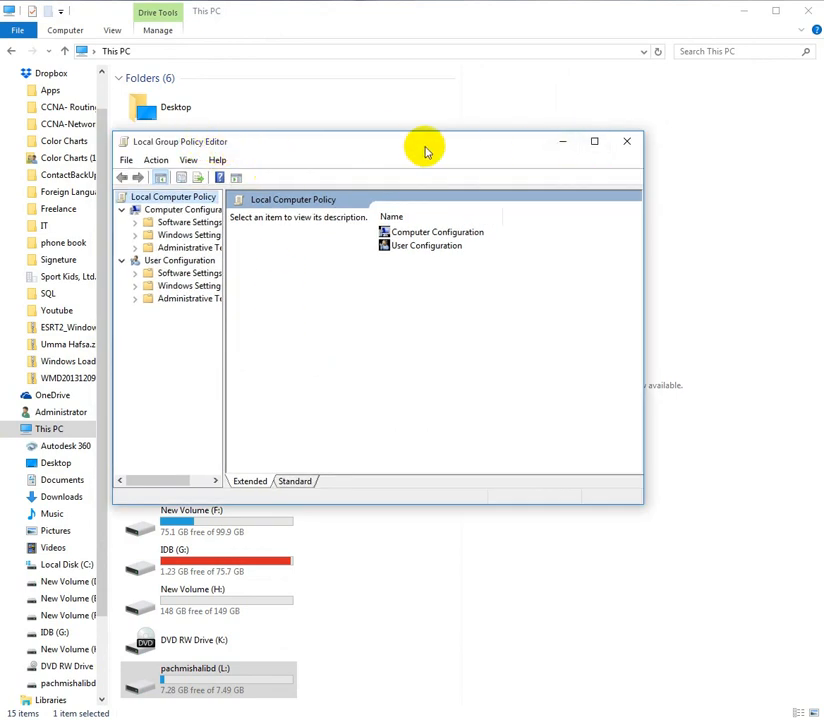
left_click_drag(425, 149, 431, 132)
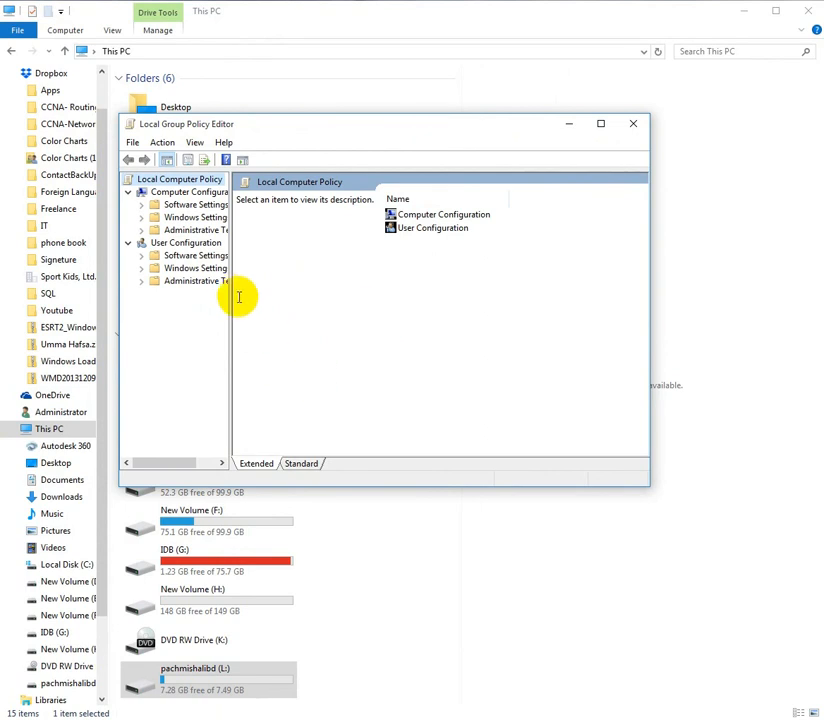
left_click_drag(230, 293, 289, 291)
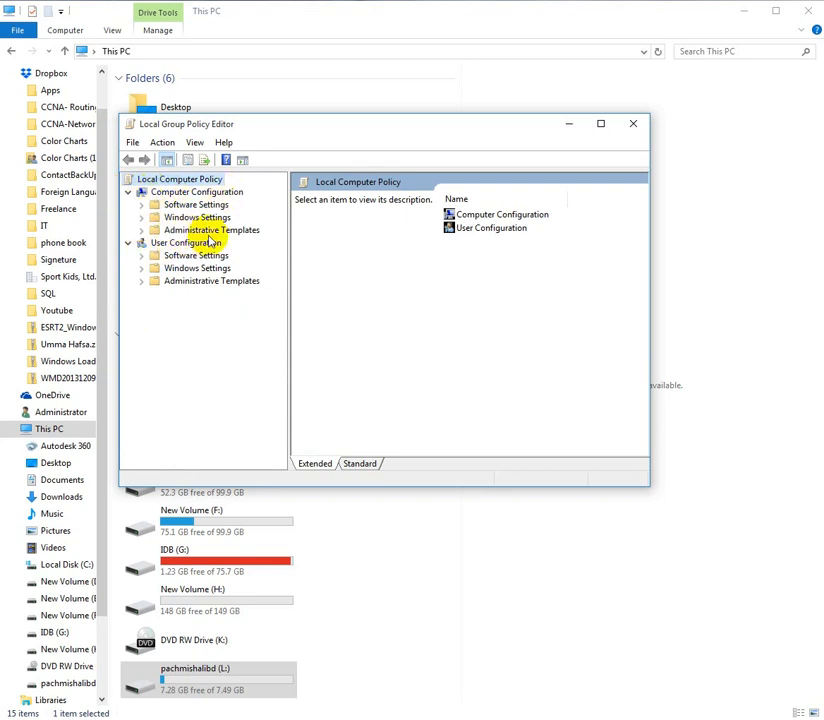
left_click(141, 230)
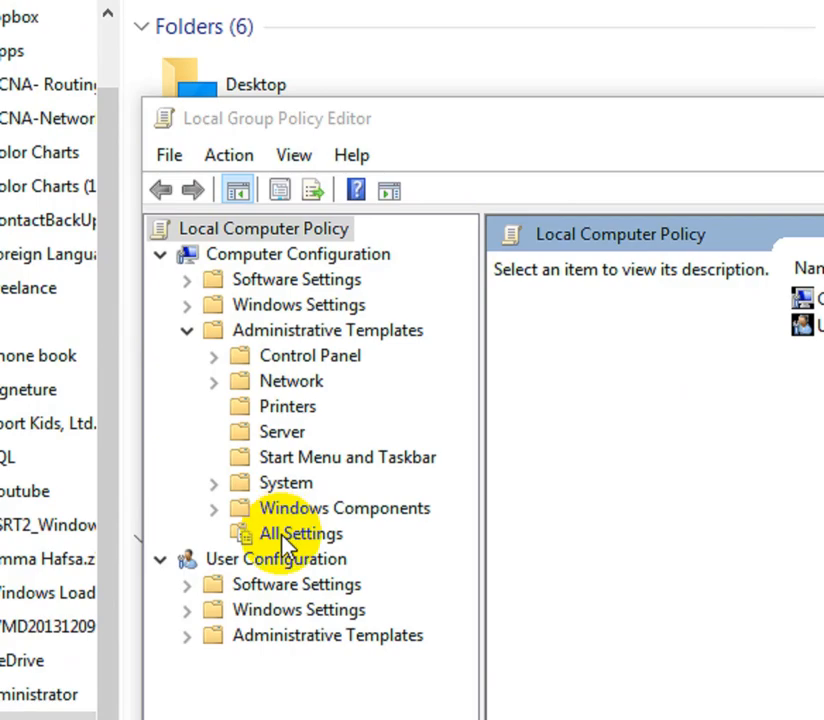
left_click(190, 333)
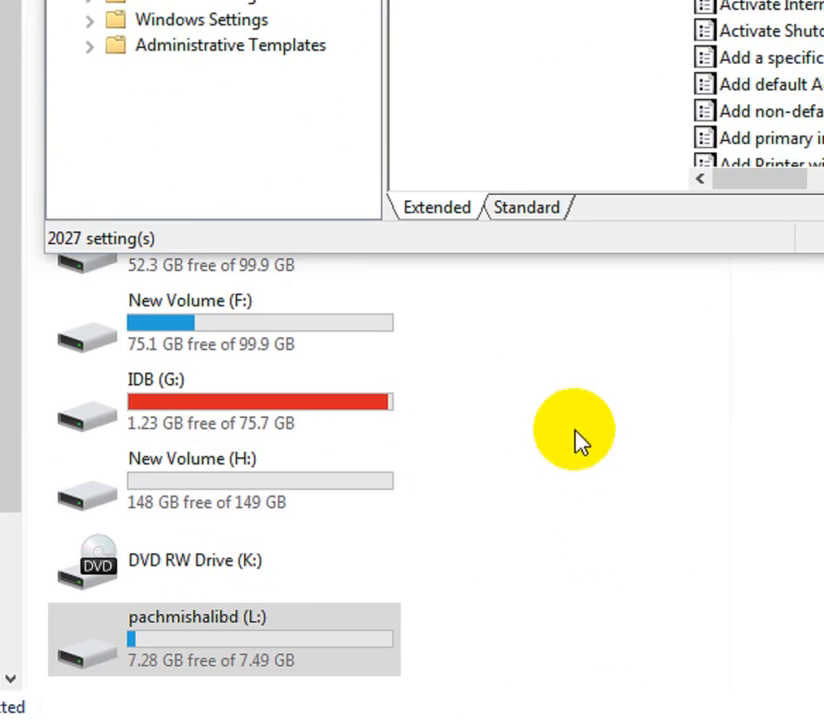
Locate the "All Removable Storage classes: Deny all access" policy and widen the editor window to show the State column
left_click(577, 438)
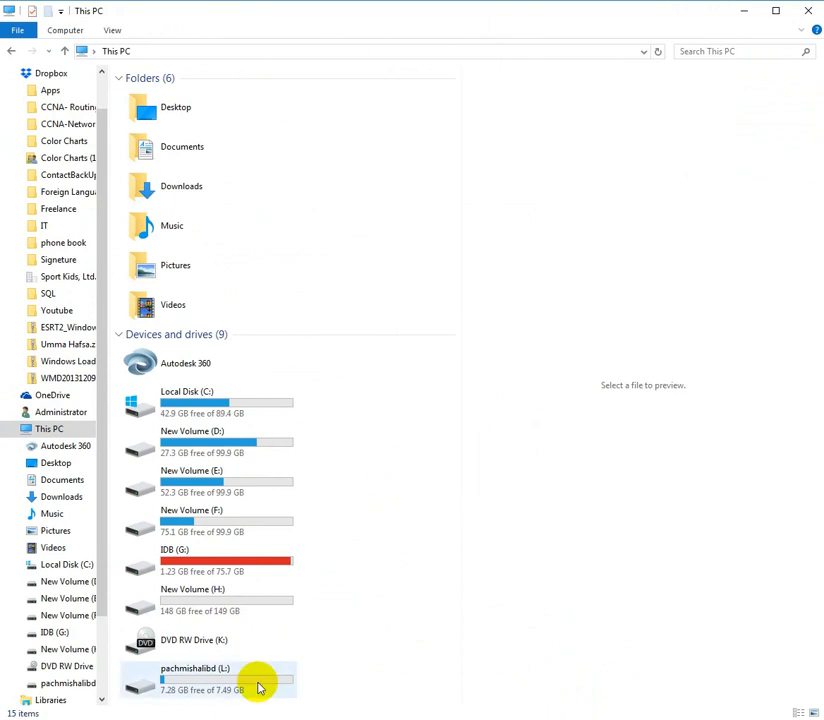
key("alt+Tab")
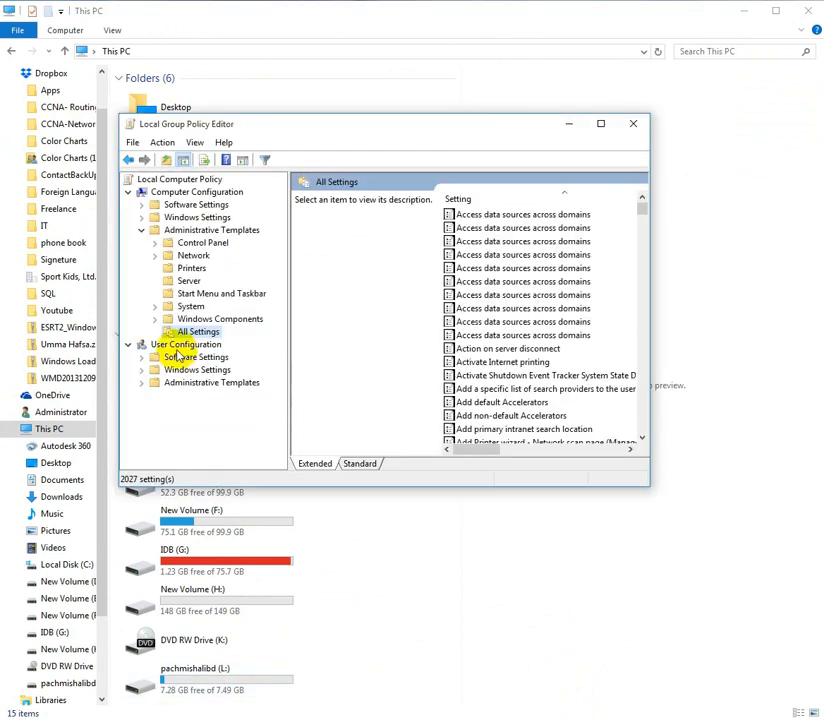
left_click(528, 325)
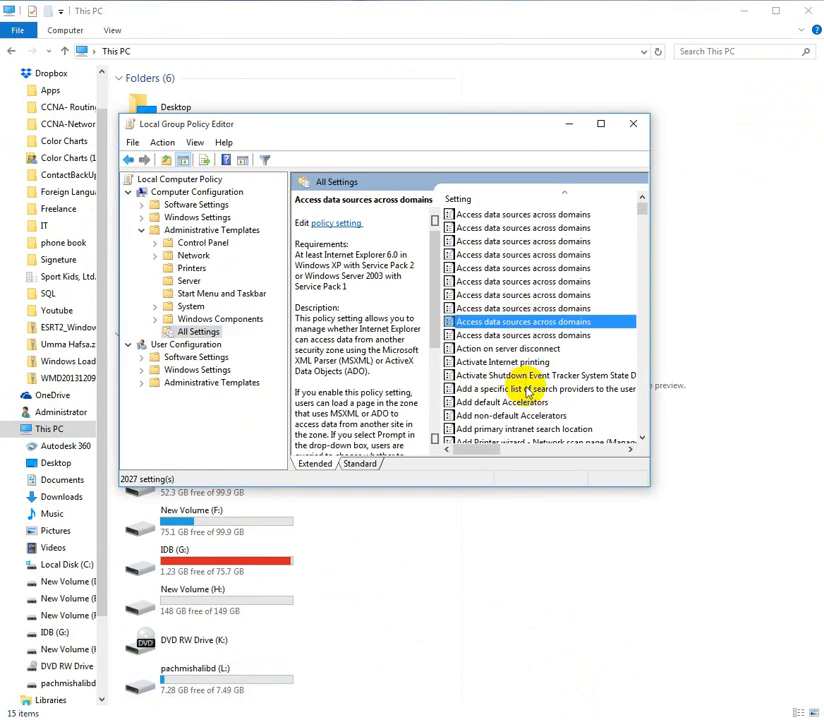
key("Down")
key("Down")
key("Down")
key("Down")
key("Down")
key("Down")
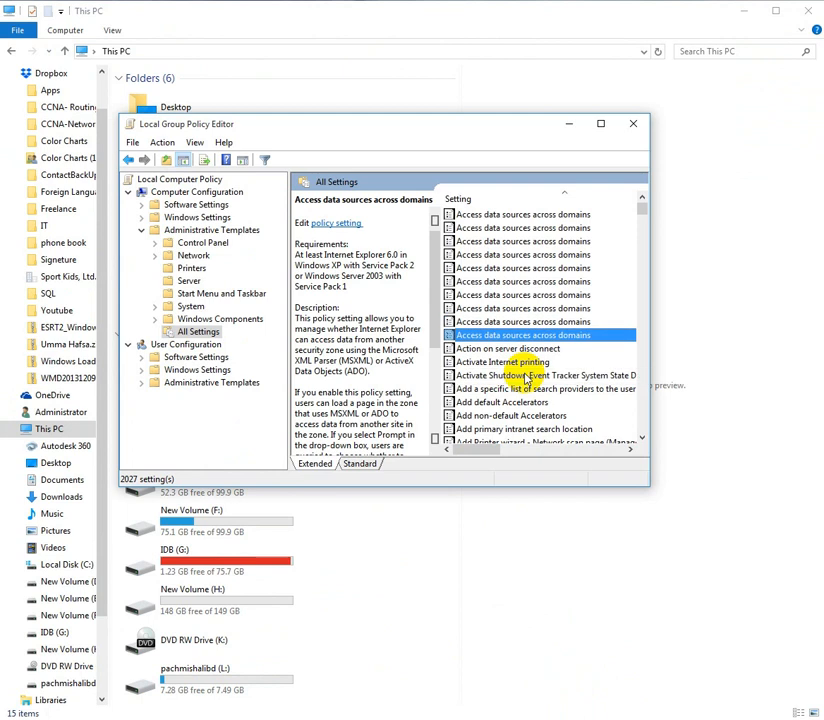
key("Down")
key("Down")
key("Down")
key("Down")
key("Down")
key("Down")
key("Down")
key("Down")
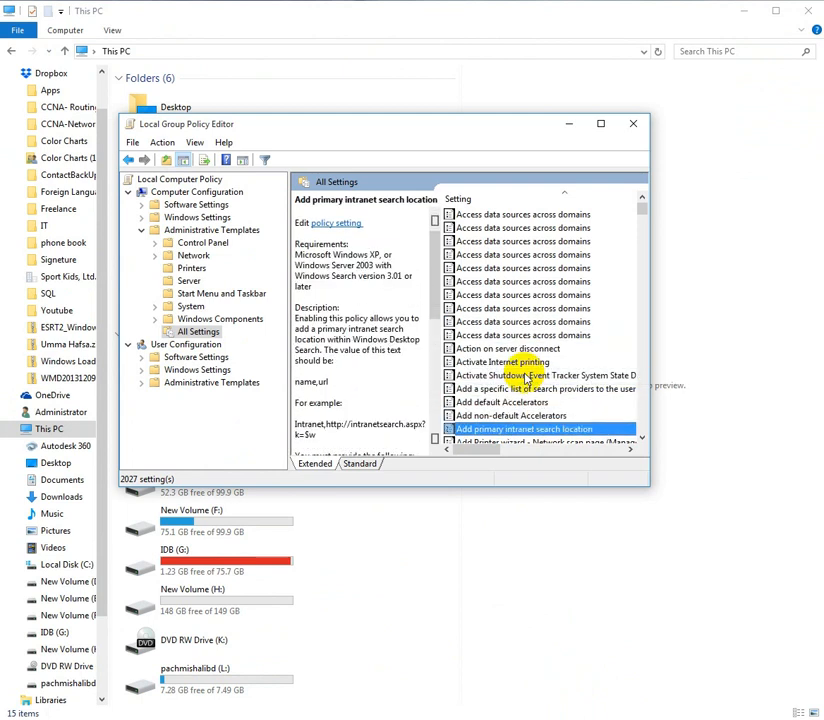
key("Down")
key("Down")
key("Down")
key("Down")
key("Down")
key("Down")
key("Down")
key("Down")
key("Down")
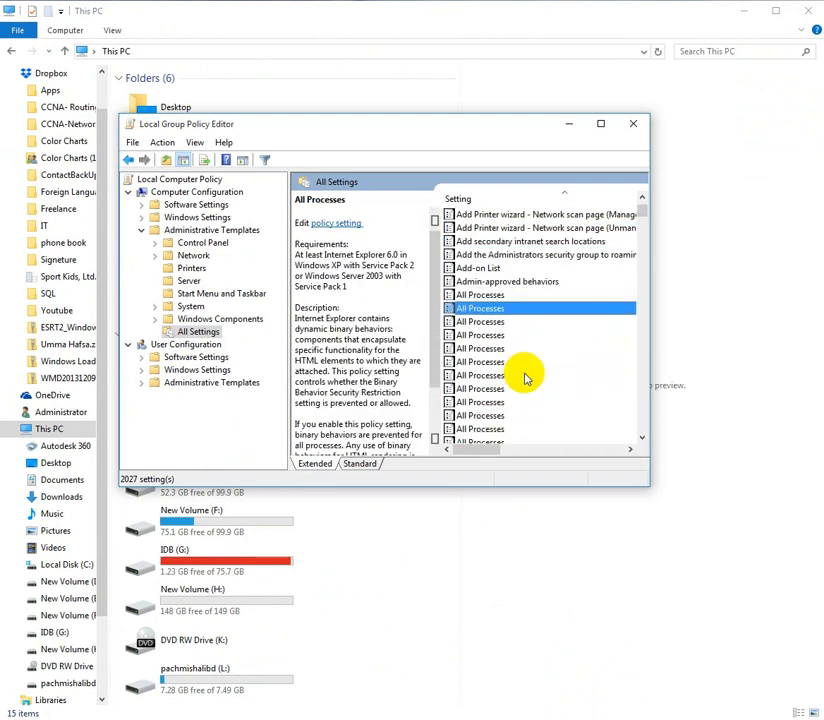
key("Down")
key("Down")
key("Down")
key("Down")
key("Down")
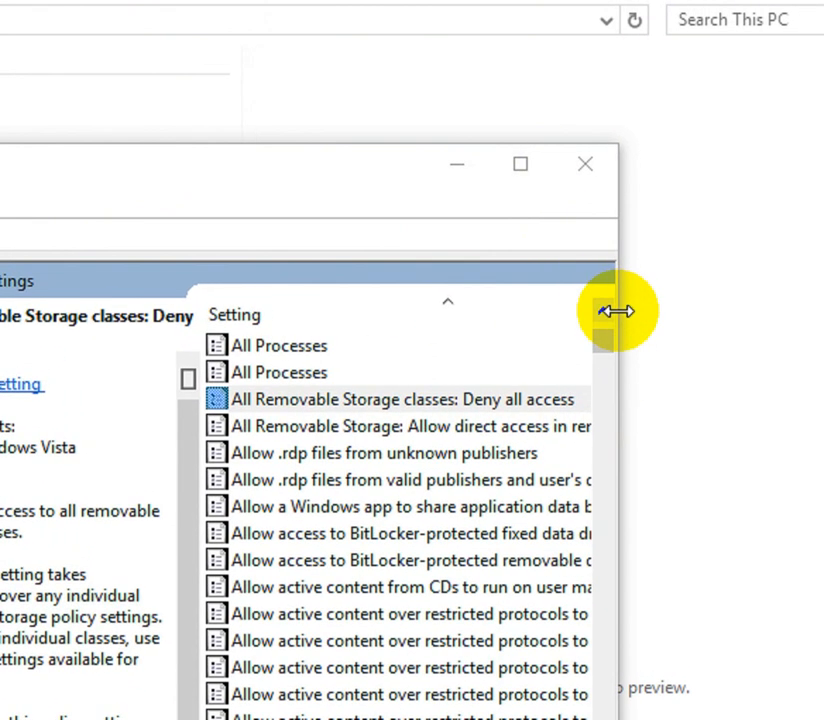
left_click_drag(633, 315, 745, 347)
left_click_drag(688, 347, 805, 349)
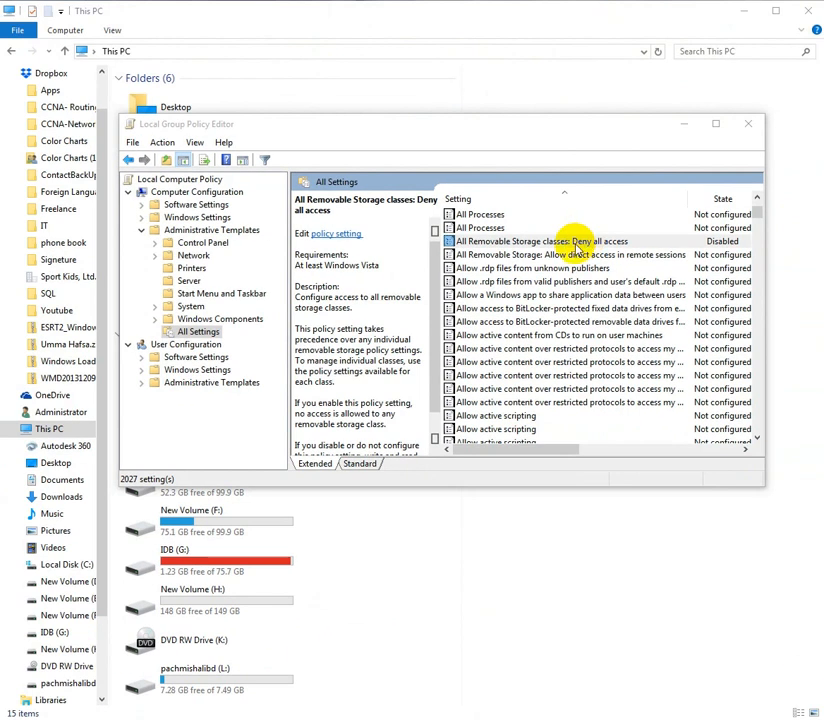
Set the "All Removable Storage classes: Deny all access" policy to Enabled and apply it
left_click(527, 246)
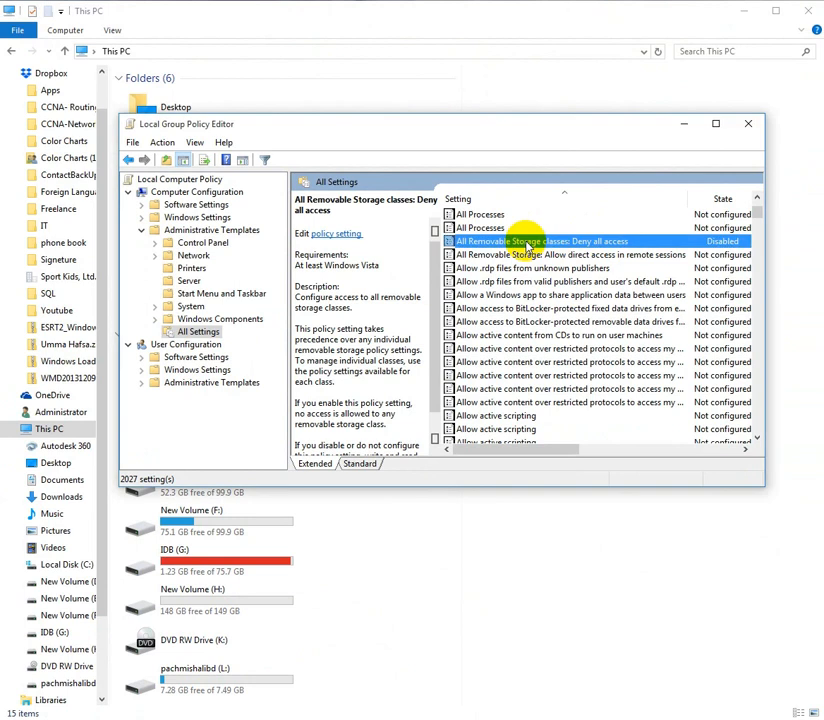
double_click(527, 246)
left_click_drag(92, 76, 462, 111)
left_click(122, 185)
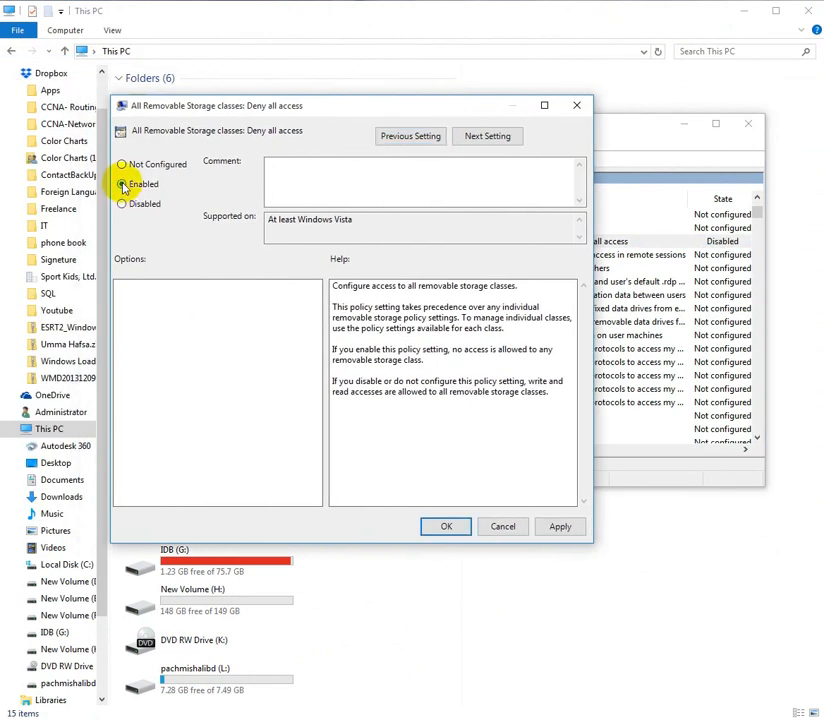
left_click(561, 528)
left_click(445, 527)
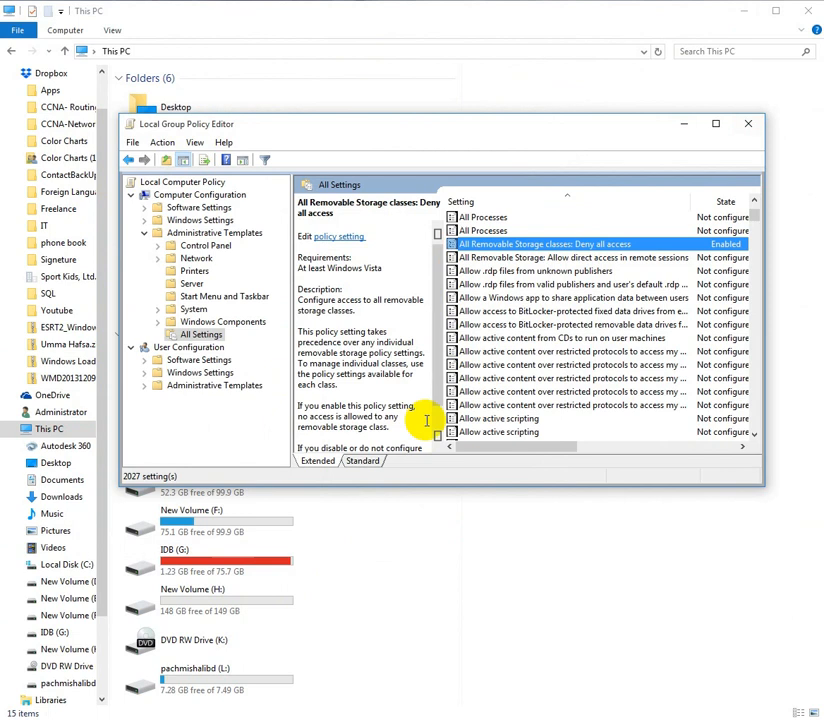
Check whether drive L: still opens, return to This PC and refresh the drive list
double_click(237, 682)
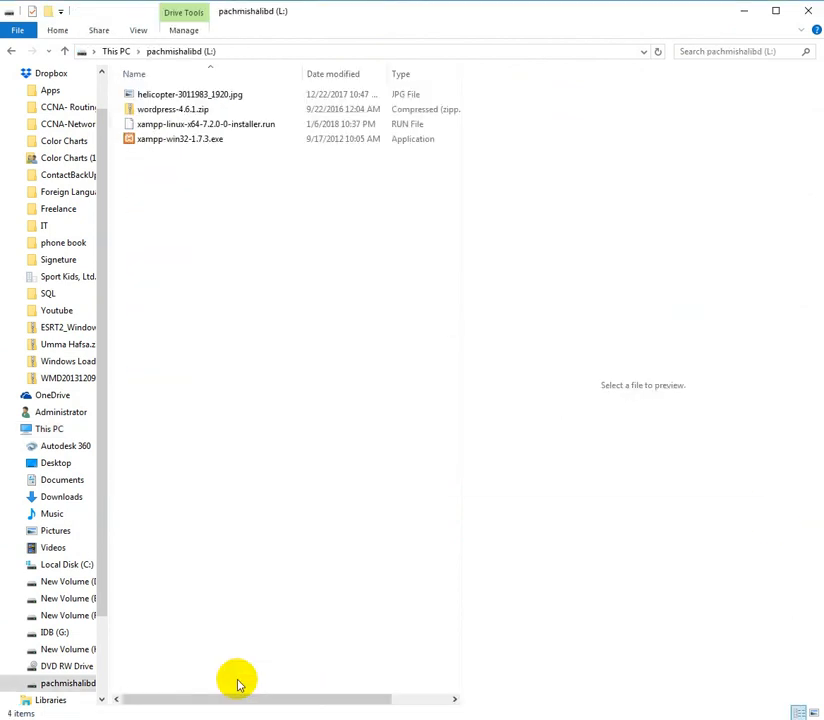
left_click(64, 51)
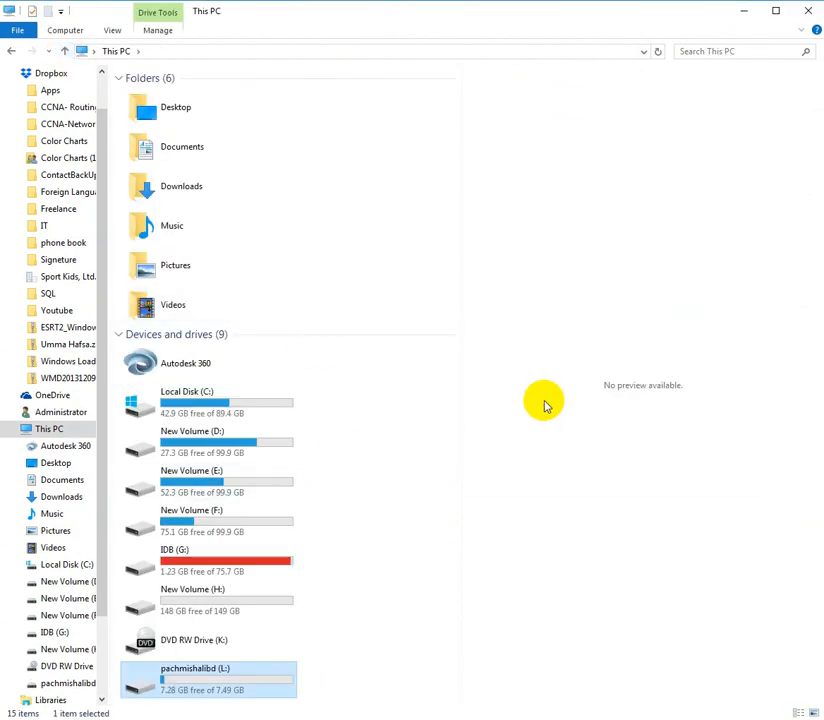
right_click(426, 395)
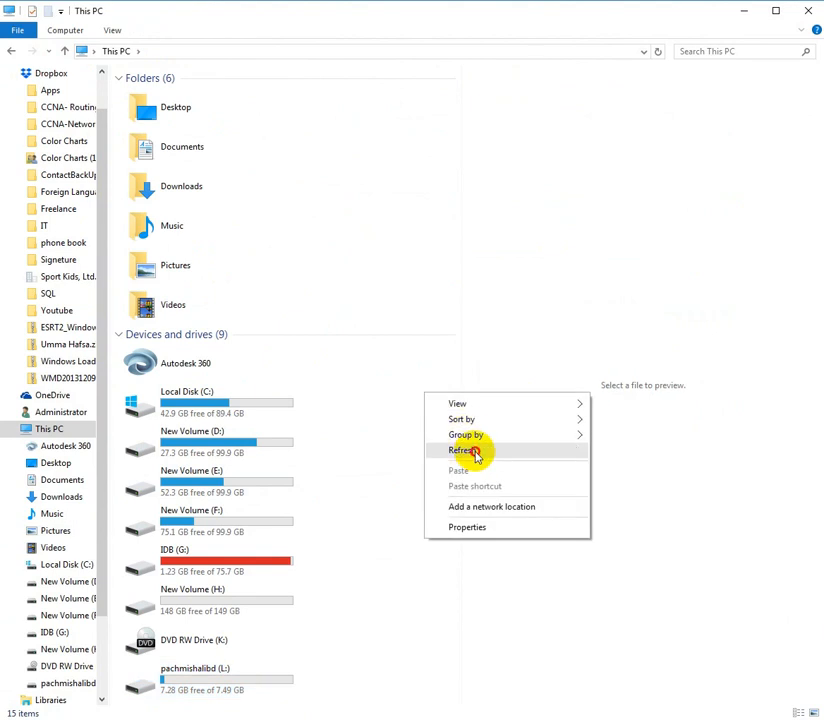
left_click(470, 450)
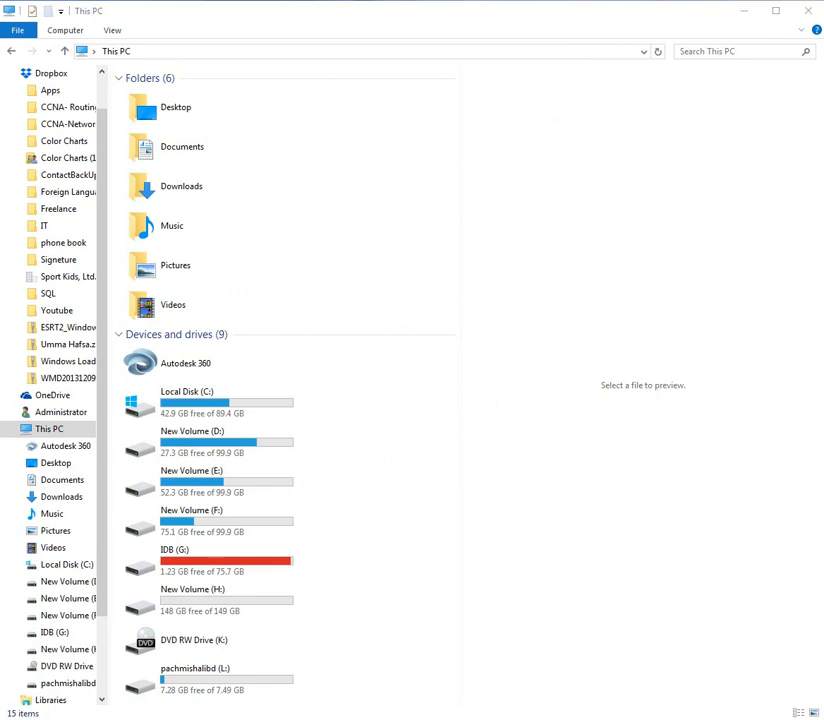
Open a Command Prompt with cmd, force a policy update with gpupdate /force, and minimize the console window
key("super+r")
left_click_drag(634, 359, 550, 295)
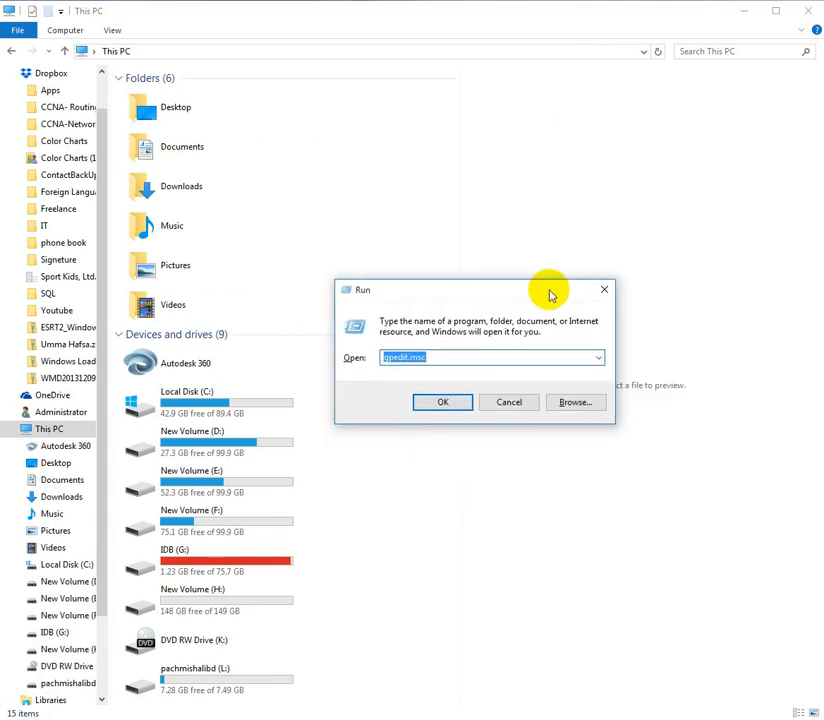
type("cmd")
key("Return")
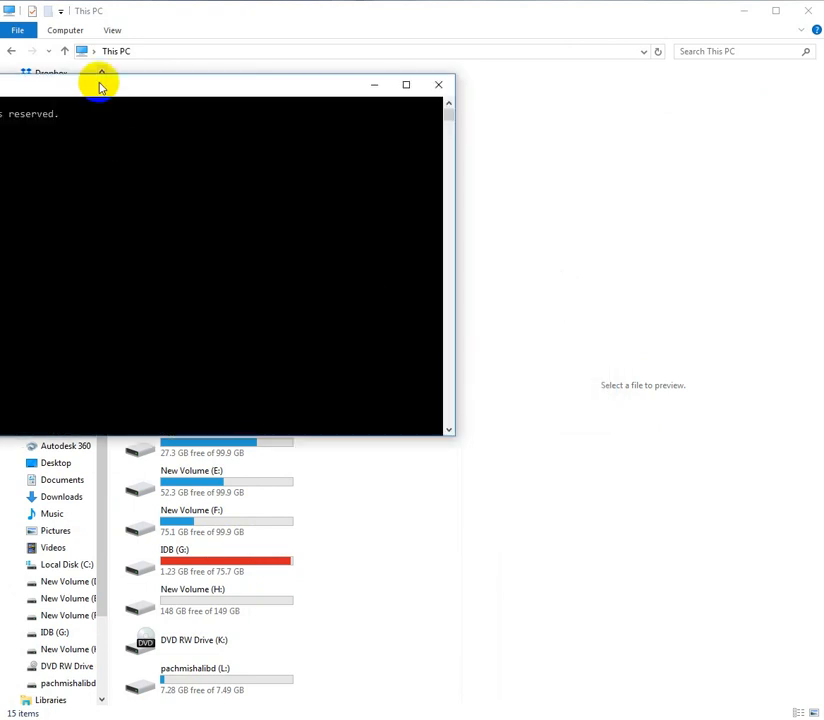
left_click_drag(101, 85, 428, 130)
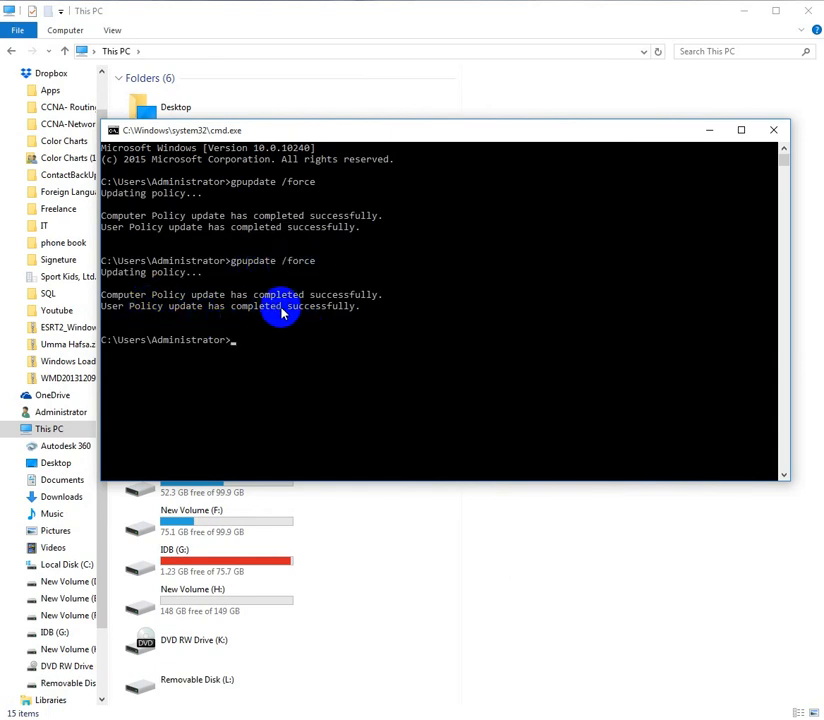
left_click(710, 131)
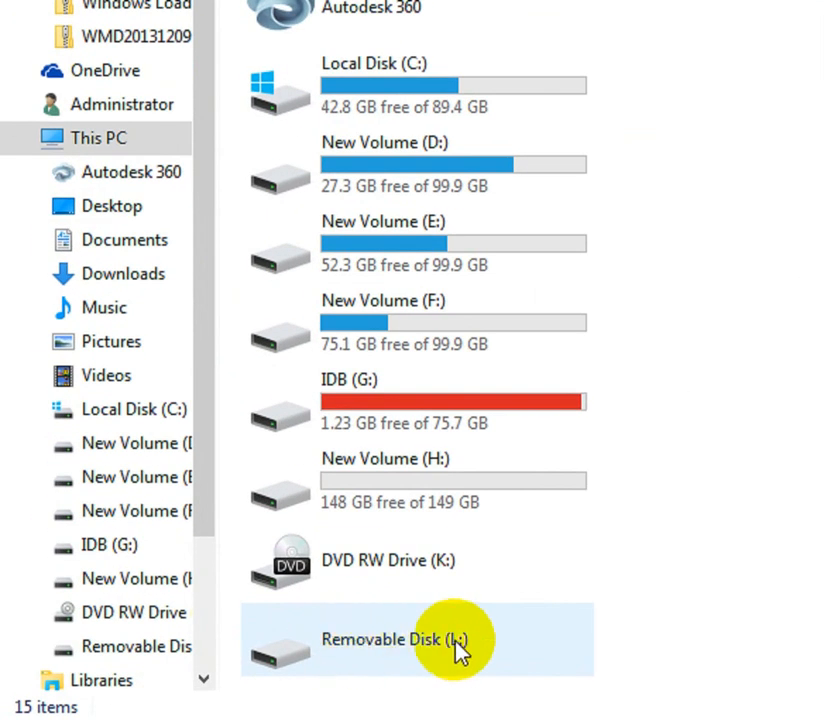
Test access to Removable Disk (L:) by trying to open it, and dismiss the resulting dialog
left_click(442, 640)
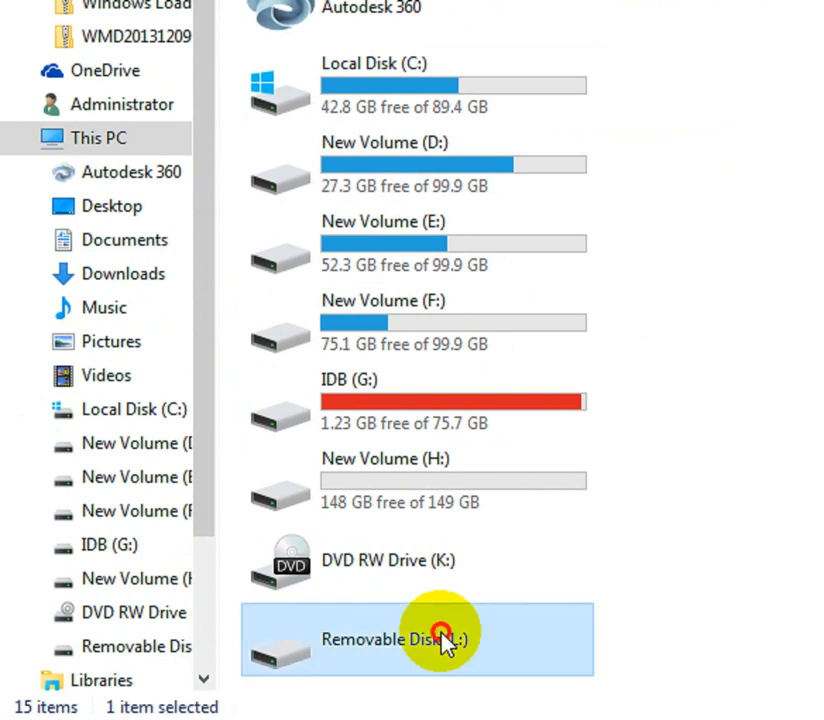
double_click(442, 640)
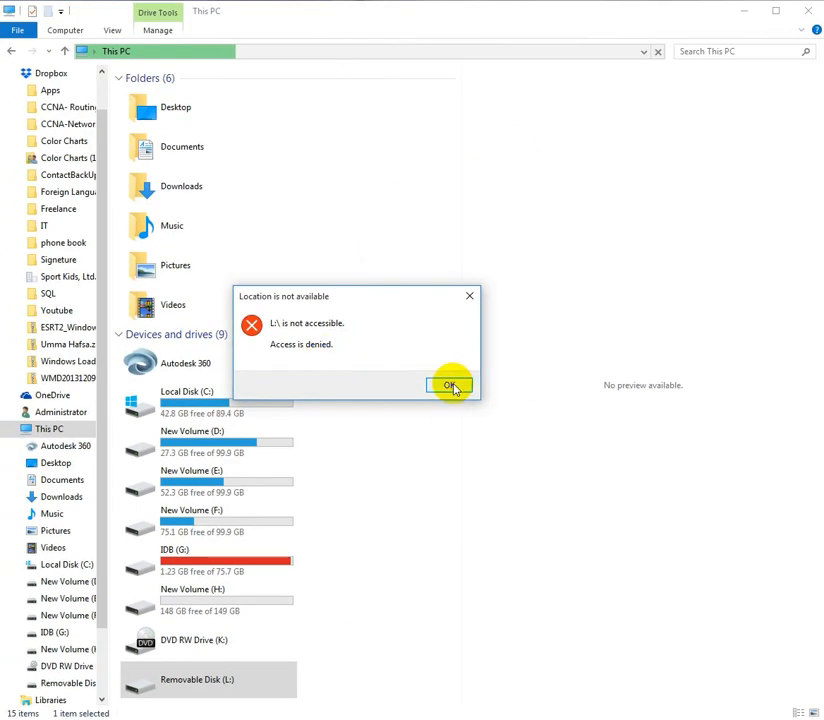
left_click(469, 295)
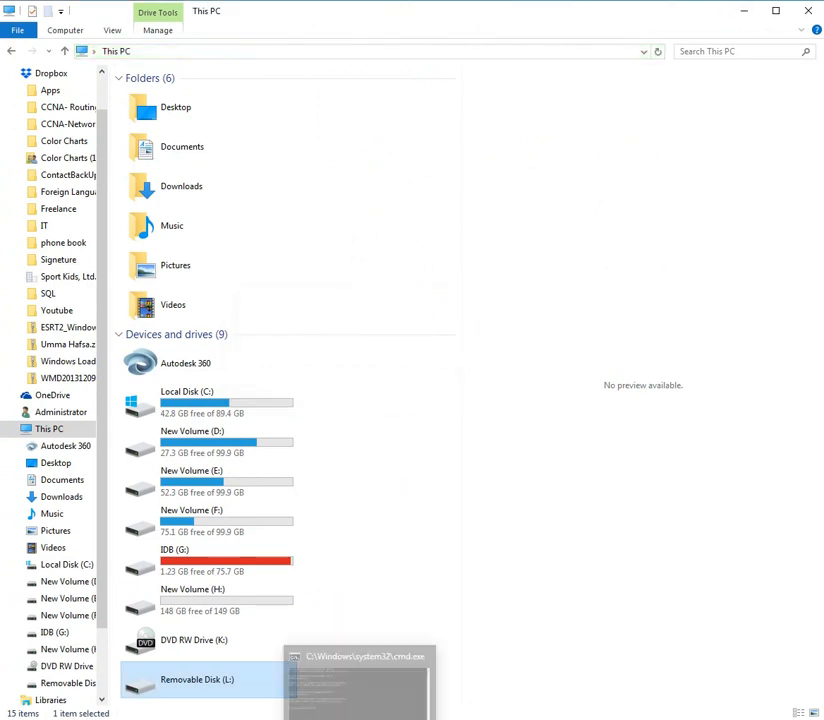
Bring the Local Group Policy Editor window back in front of the This PC window
left_click(360, 718)
left_click(360, 718)
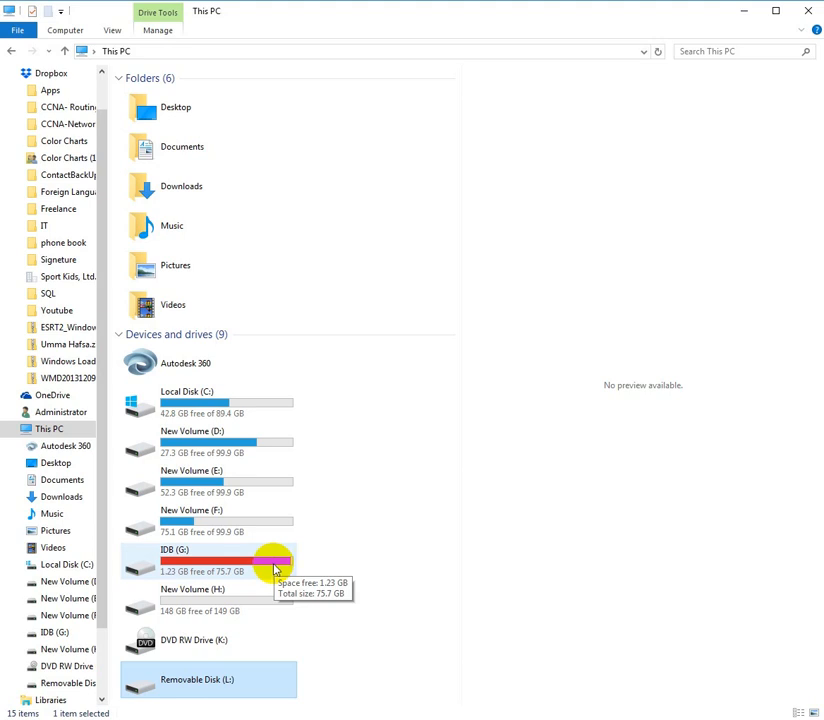
left_click(199, 451)
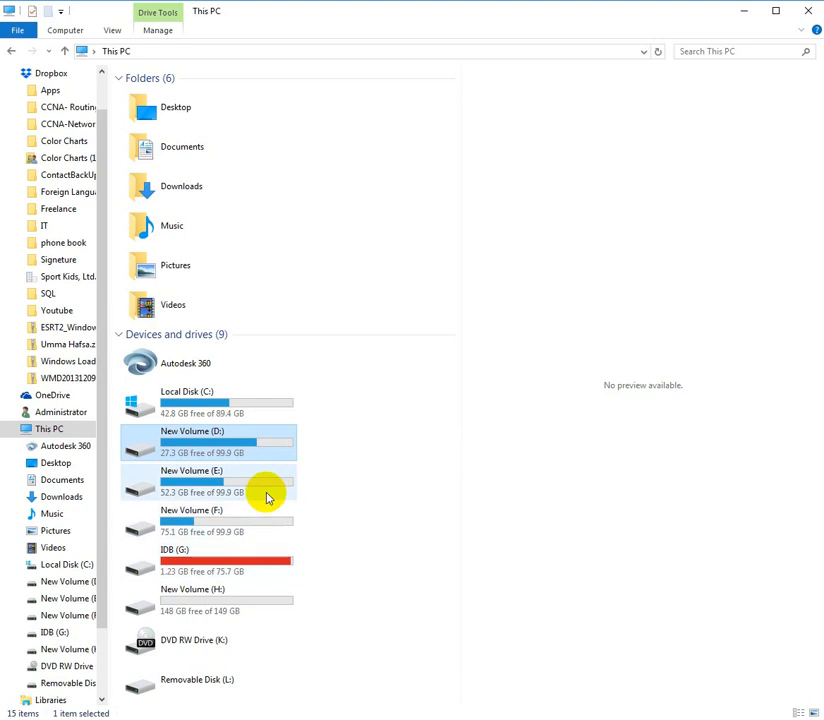
mouse_move(360, 719)
mouse_move(475, 719)
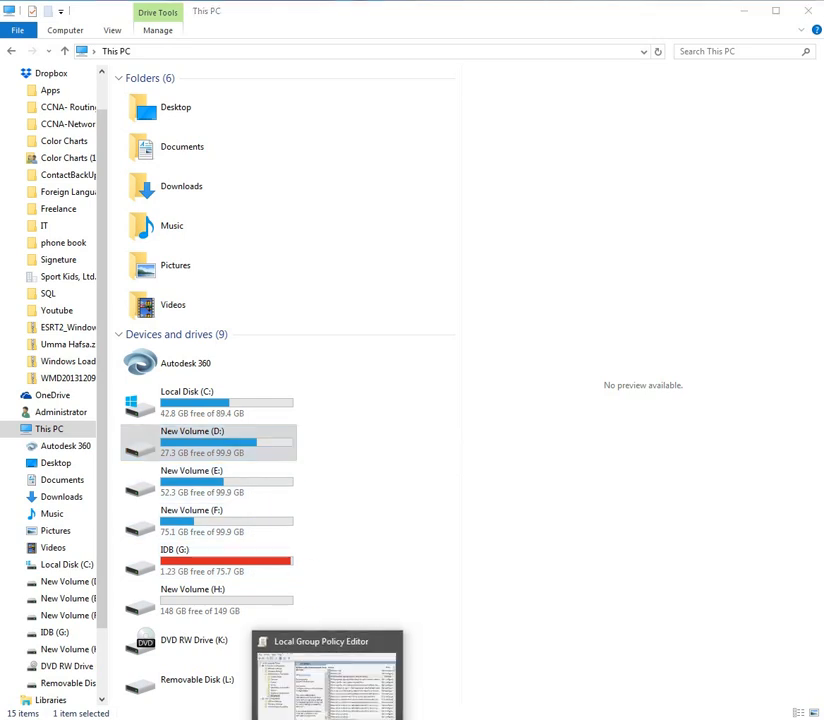
left_click(475, 680)
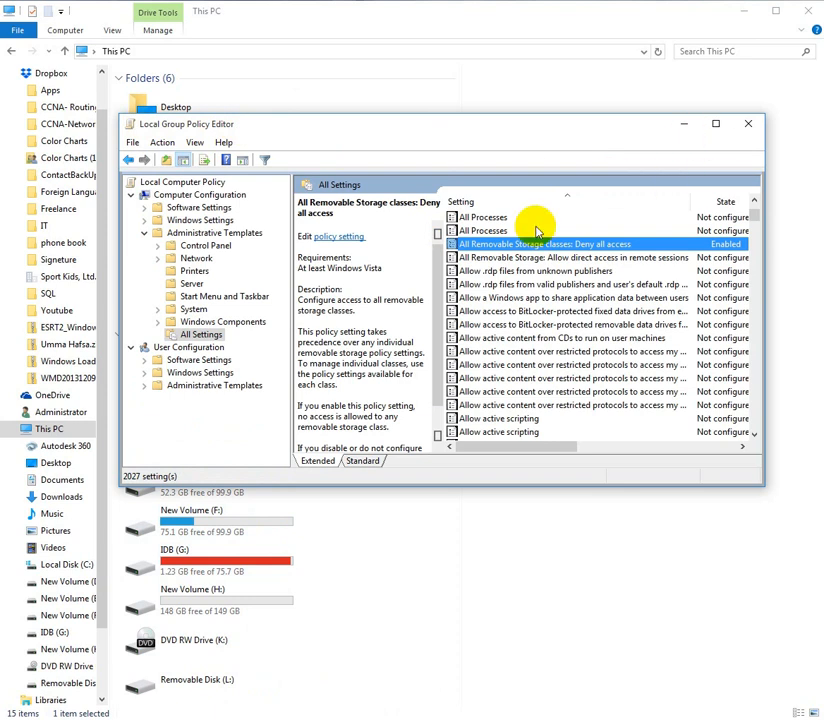
Launch a second Local Group Policy Editor with the Run command gpedit.msc and close that extra window
key("super")
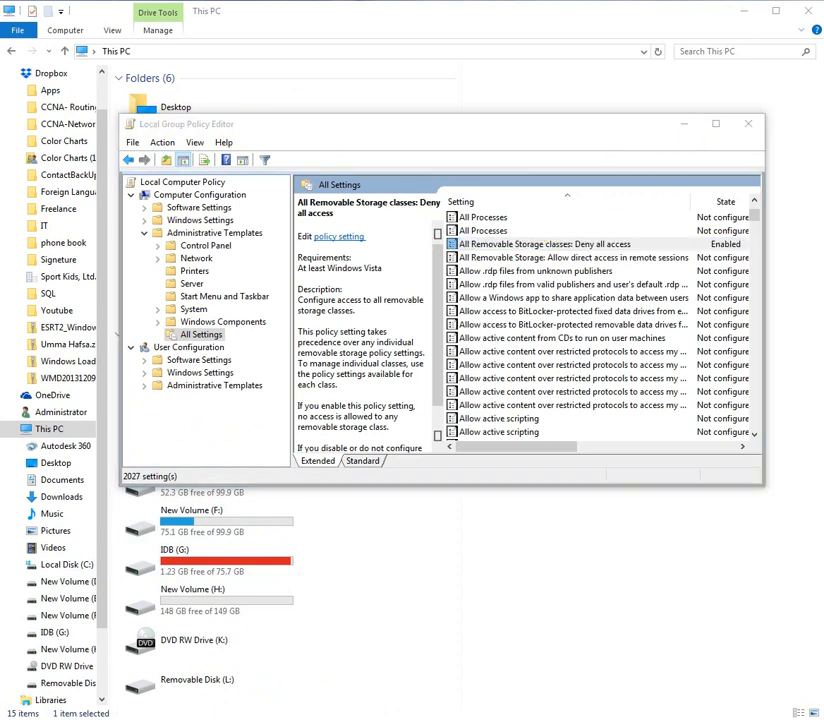
key("super+r")
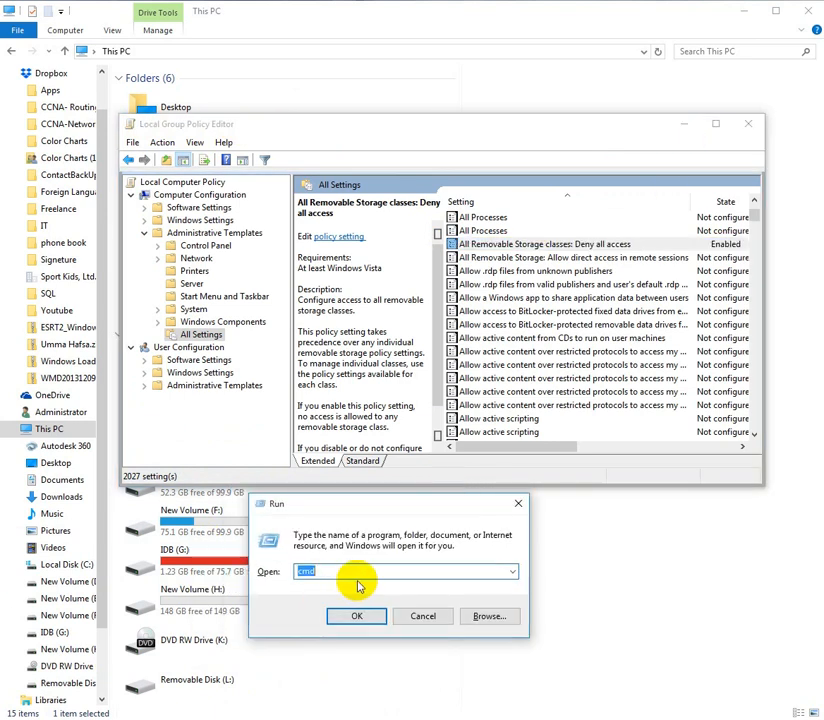
type("gpedit.msc")
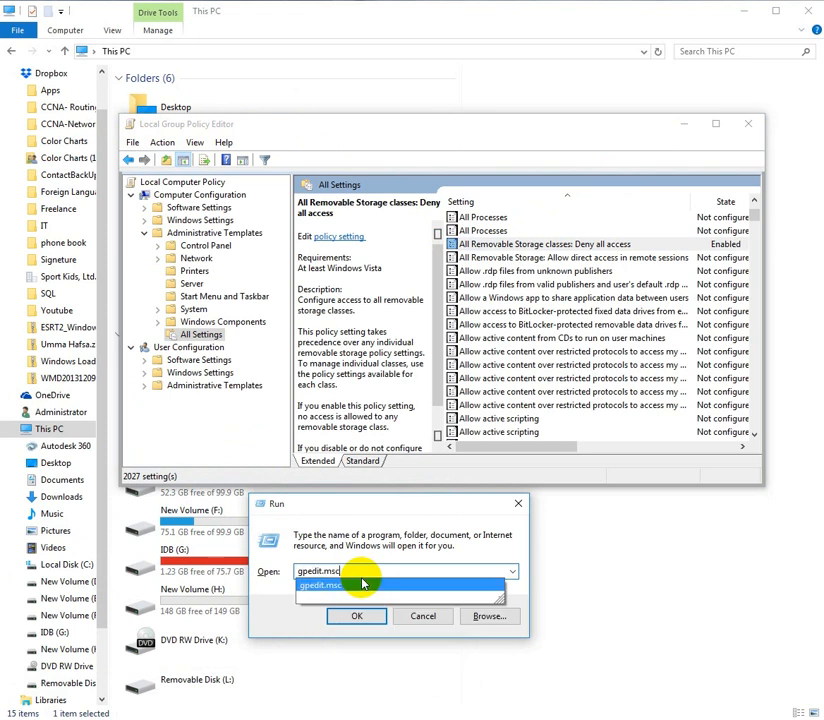
key("Return")
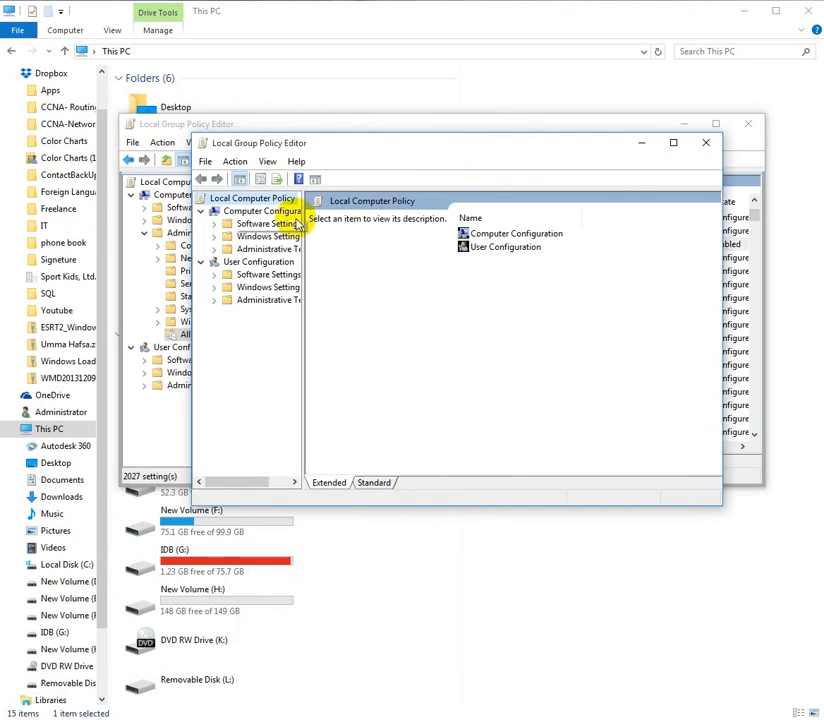
left_click(706, 143)
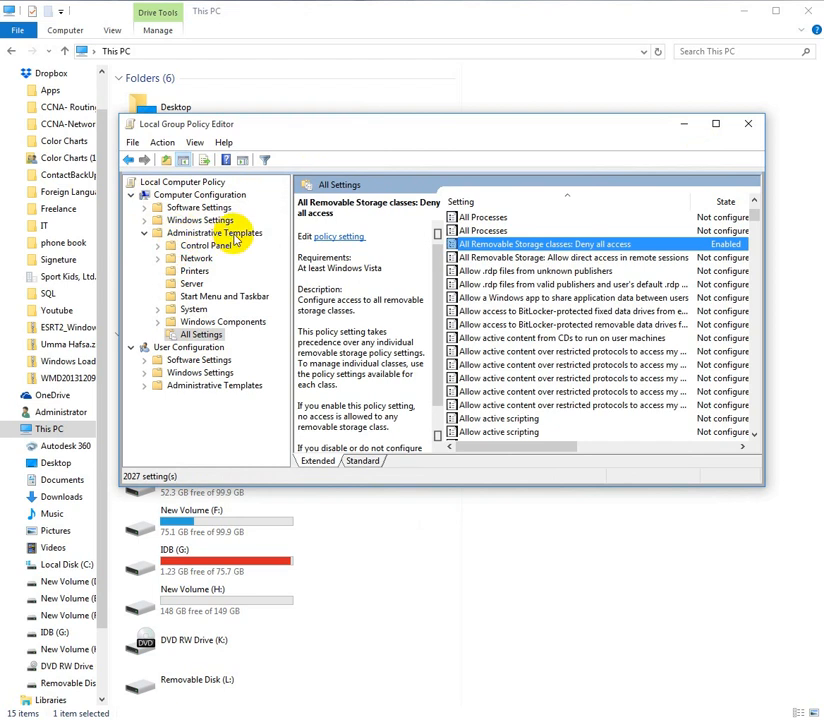
Locate the "Removable Disks: Deny execute access" policy in All Settings under the computer's Administrative Templates
left_click(205, 336)
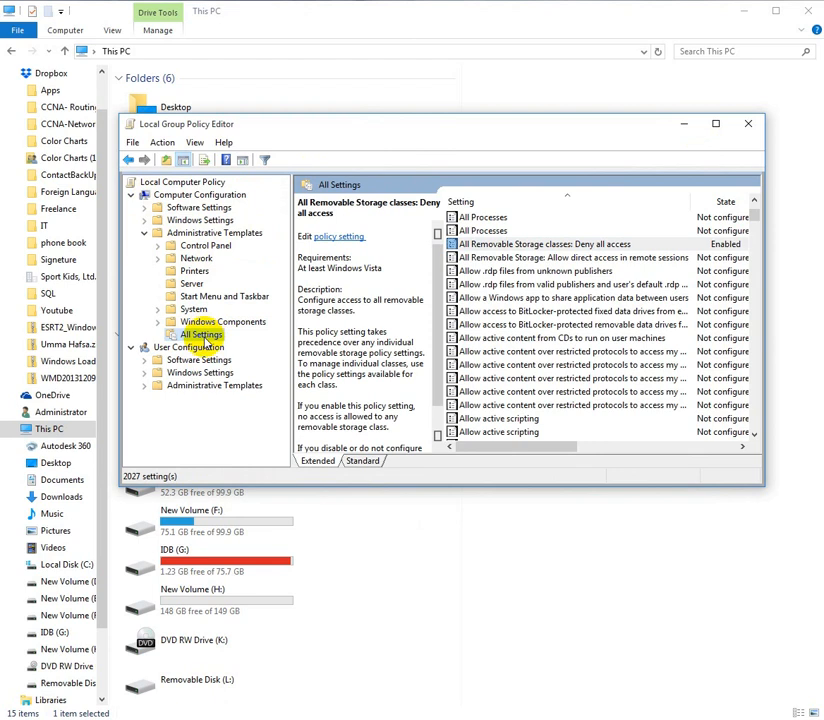
left_click(337, 718)
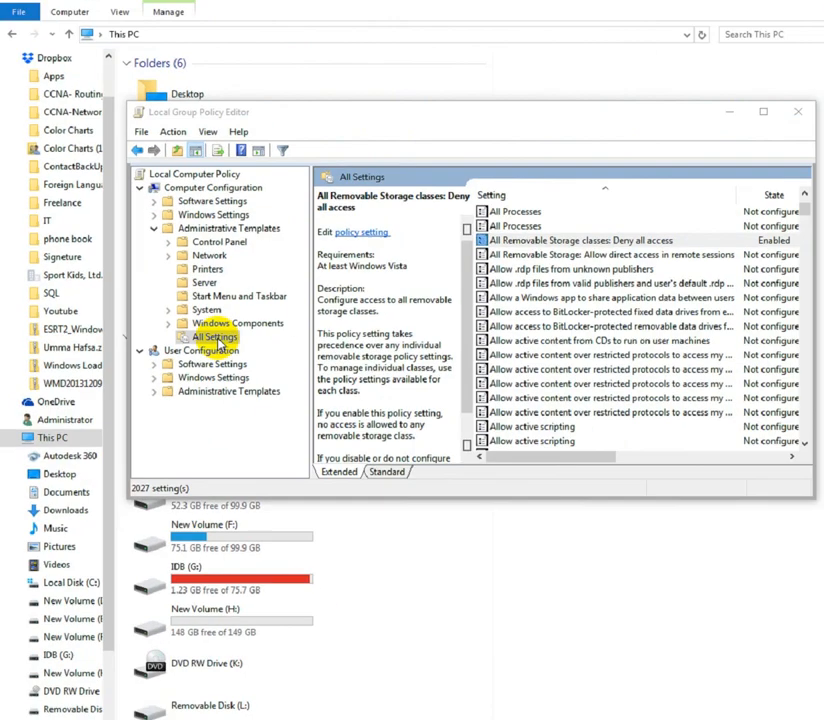
left_click(560, 341)
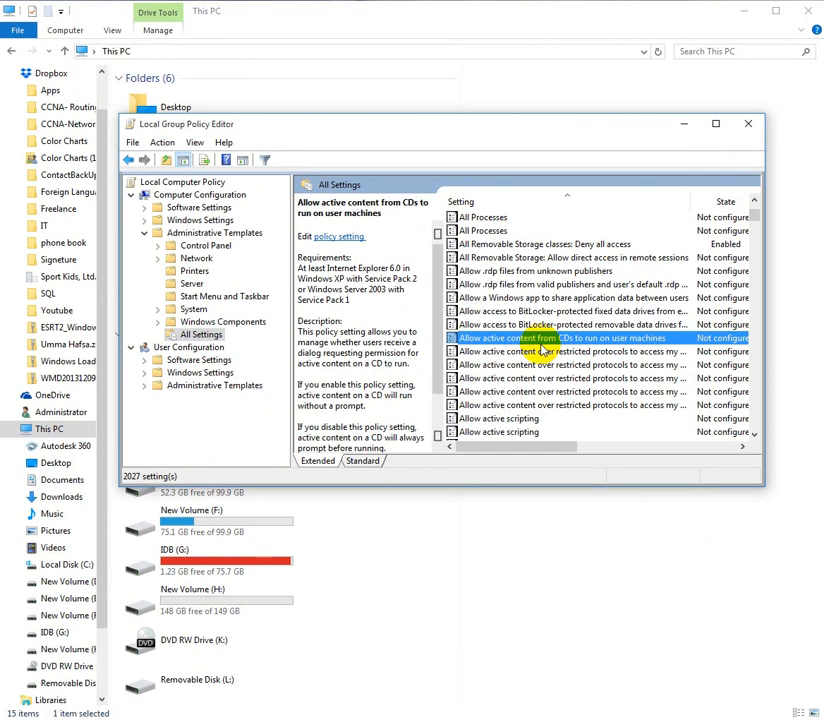
key("r")
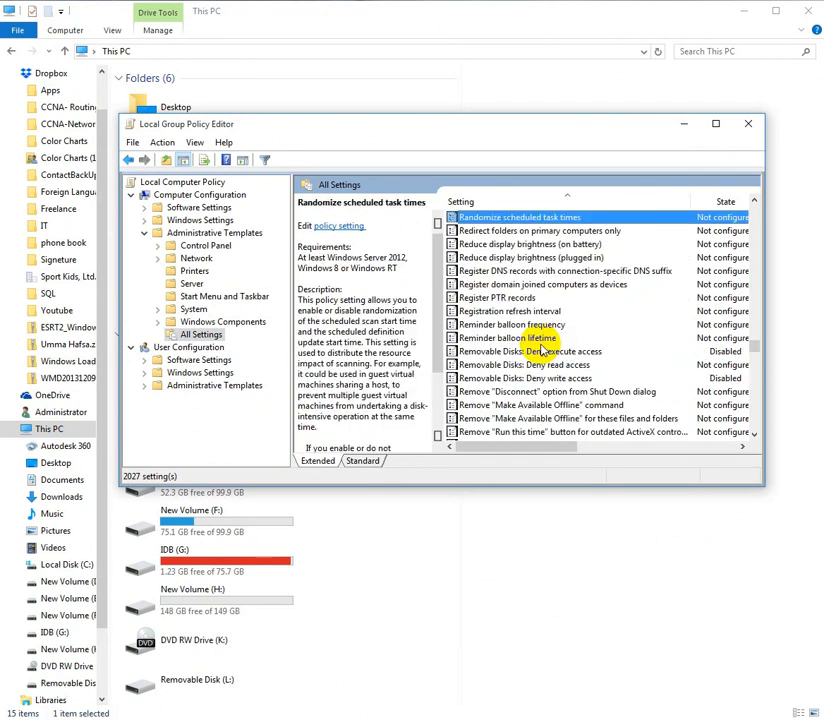
key("Down")
key("Down")
key("Down")
key("Down")
key("Down")
key("Down")
key("Down")
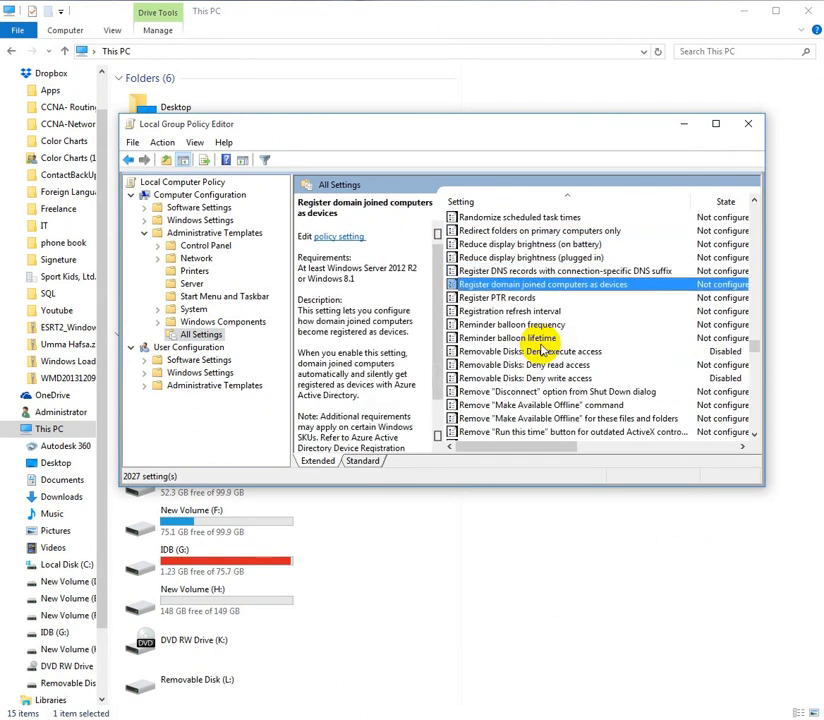
key("Down")
key("Down")
key("Down")
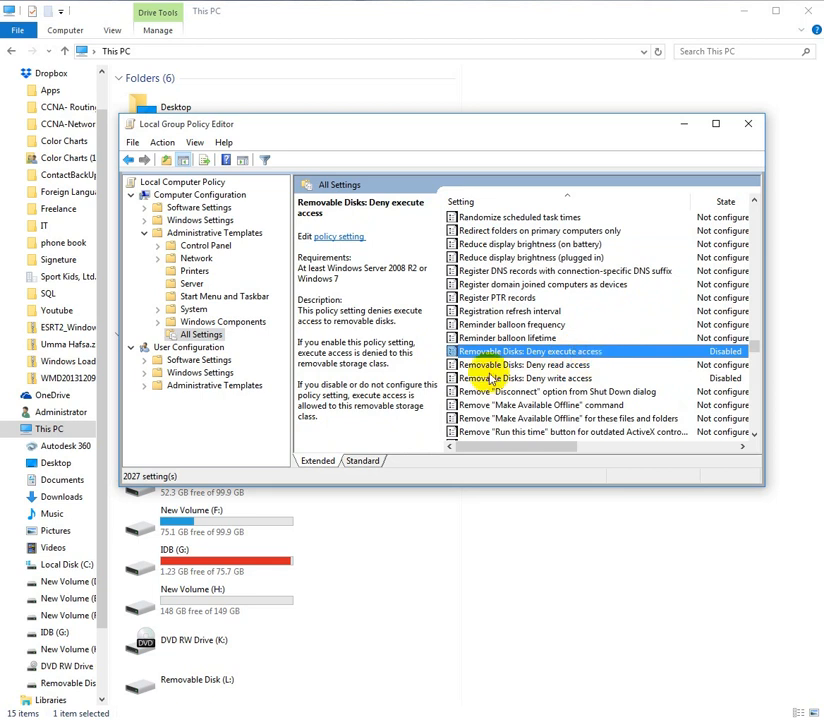
Review the descriptions of the Removable Disks policies for denying read, write and execute access
left_click(530, 365)
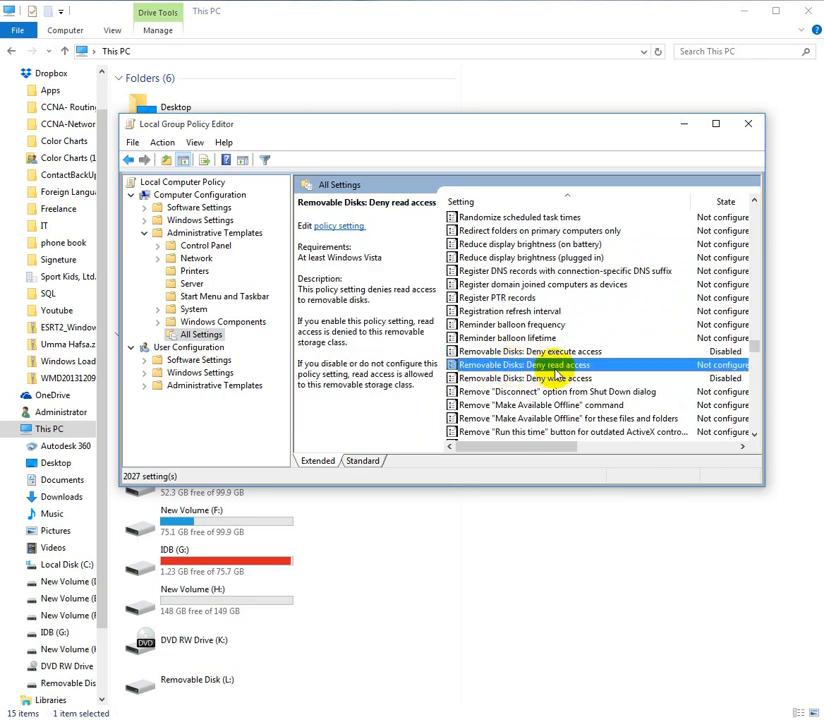
left_click(550, 379)
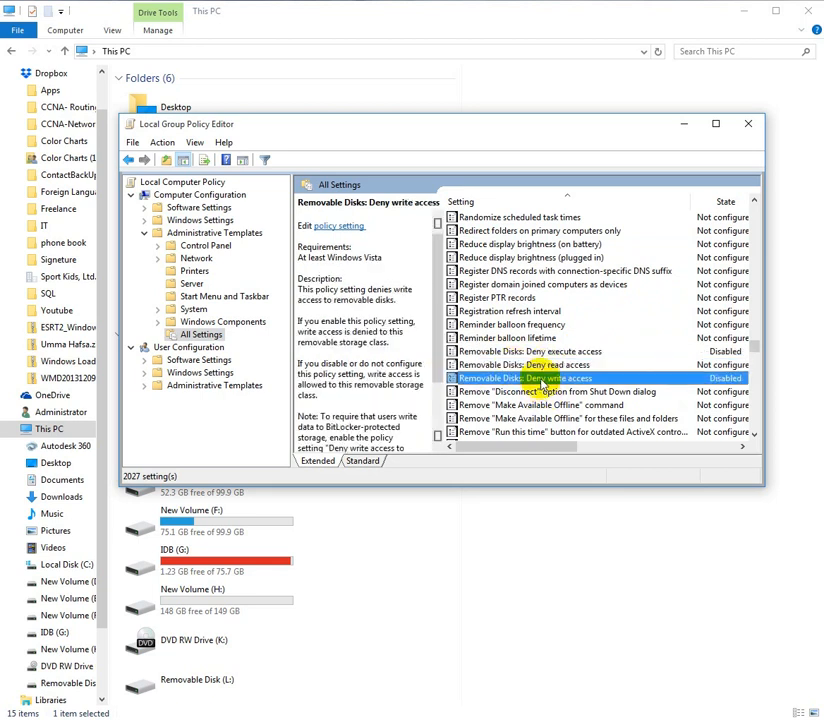
left_click(585, 352)
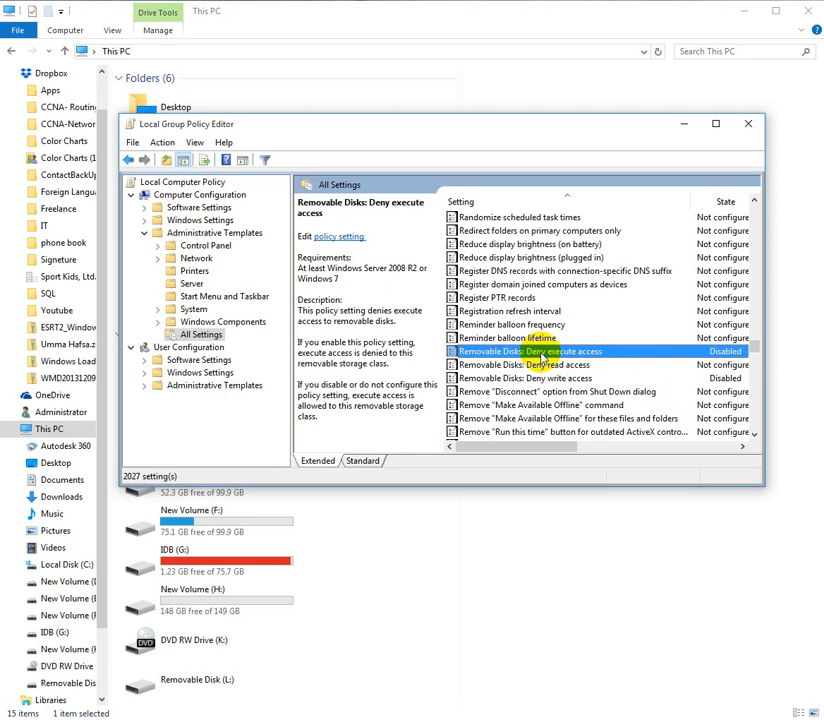
left_click(544, 367)
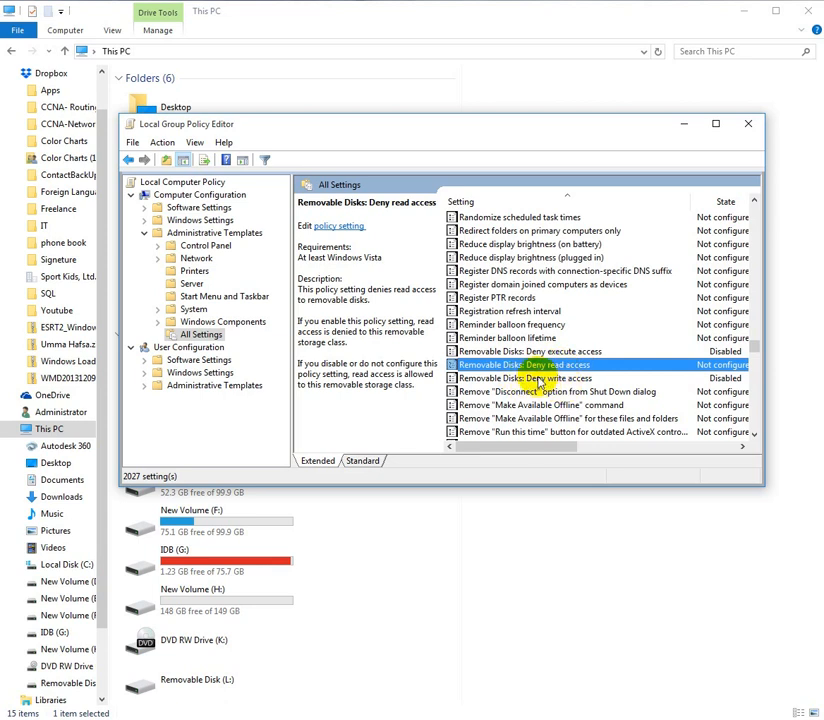
left_click(531, 378)
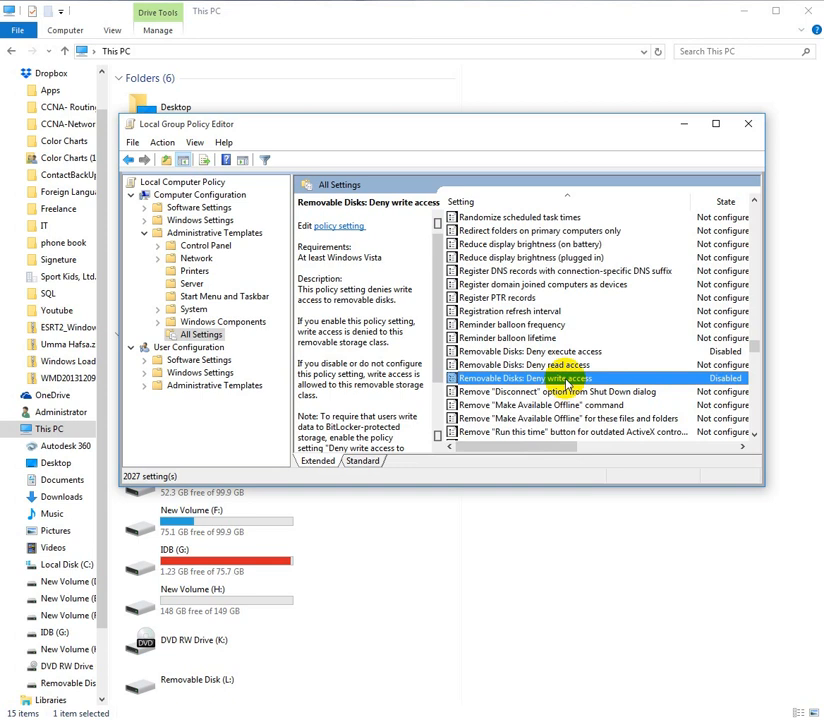
Find the "All Removable Storage classes: Deny all access" policy, open it and confirm it with the Disabled option
type("all r")
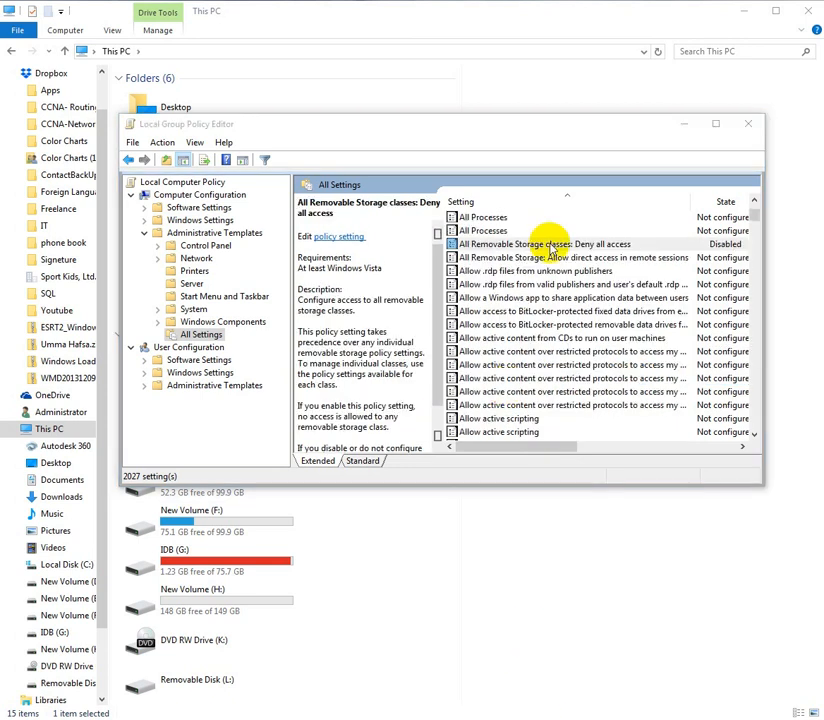
left_click(480, 249)
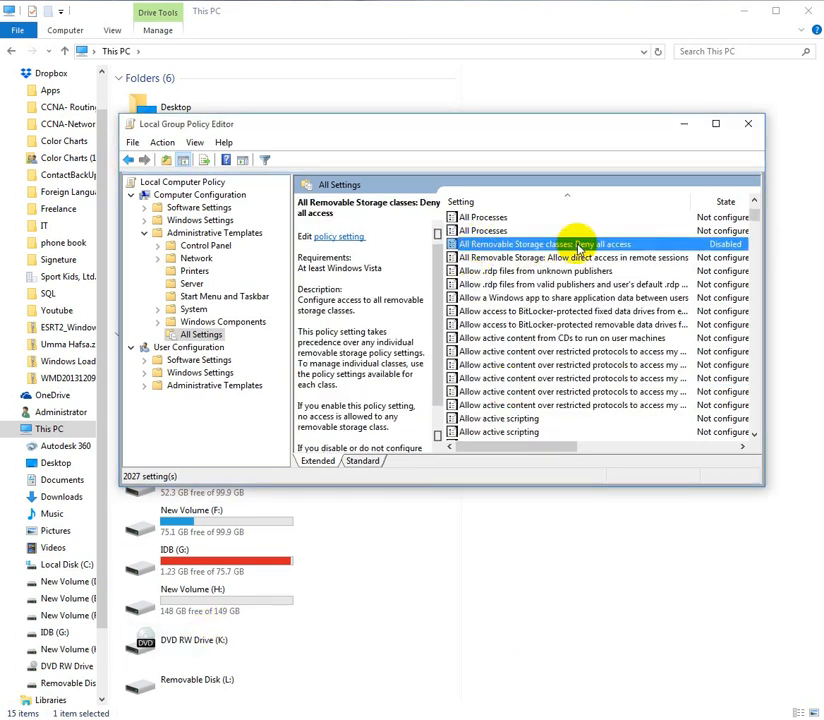
left_click(197, 683)
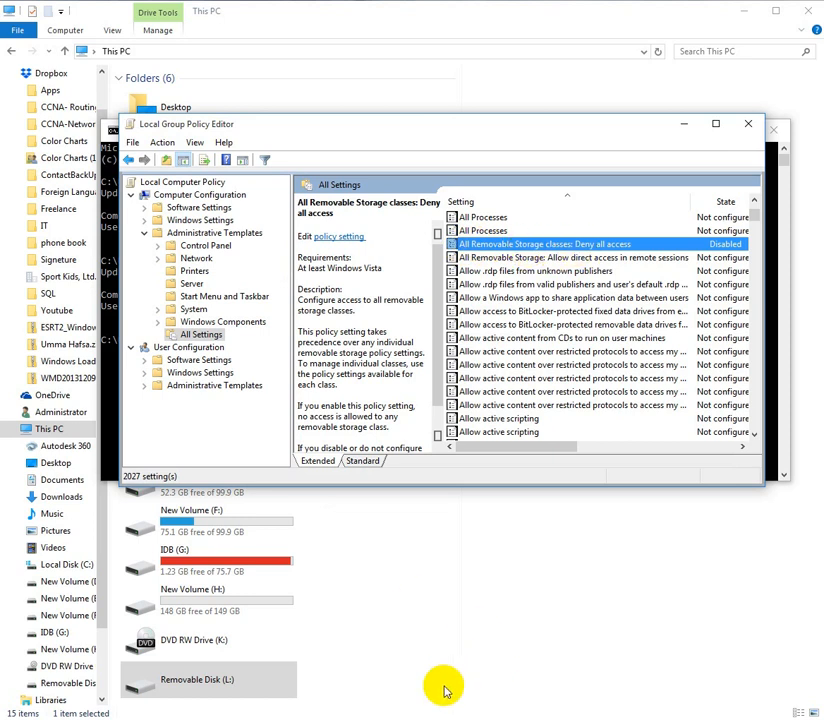
left_click(438, 718)
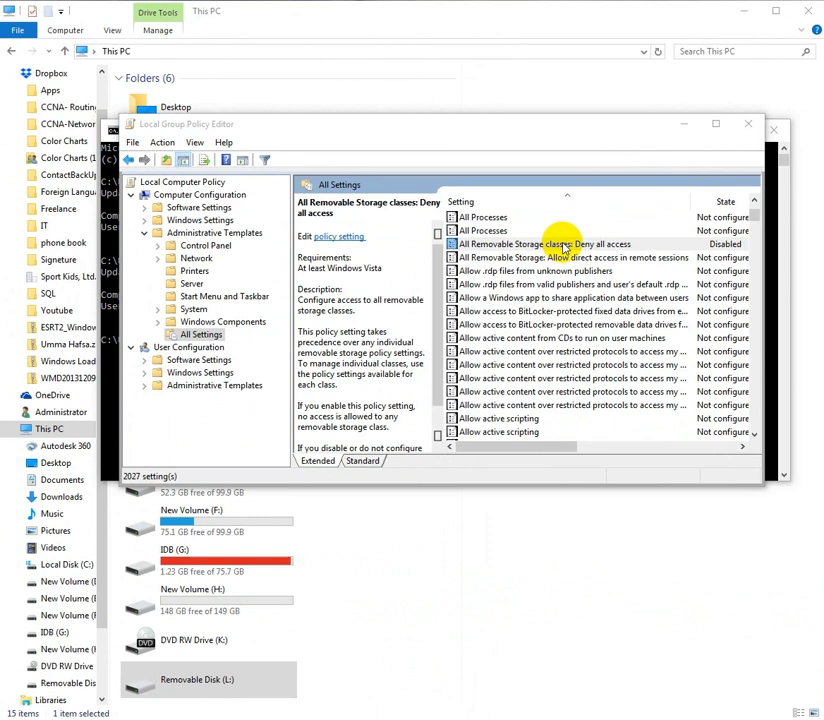
double_click(562, 362)
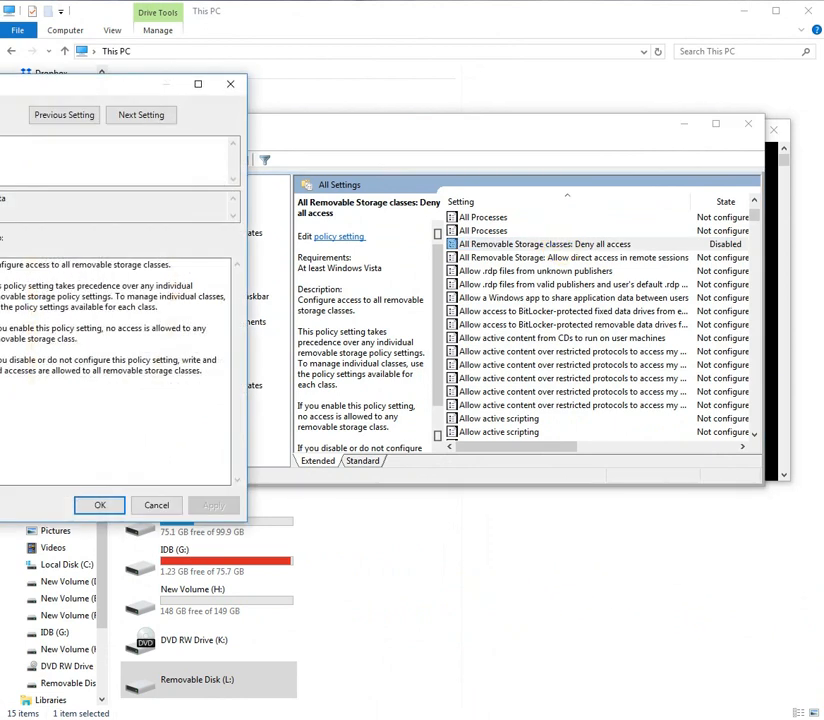
left_click_drag(0, 89, 298, 90)
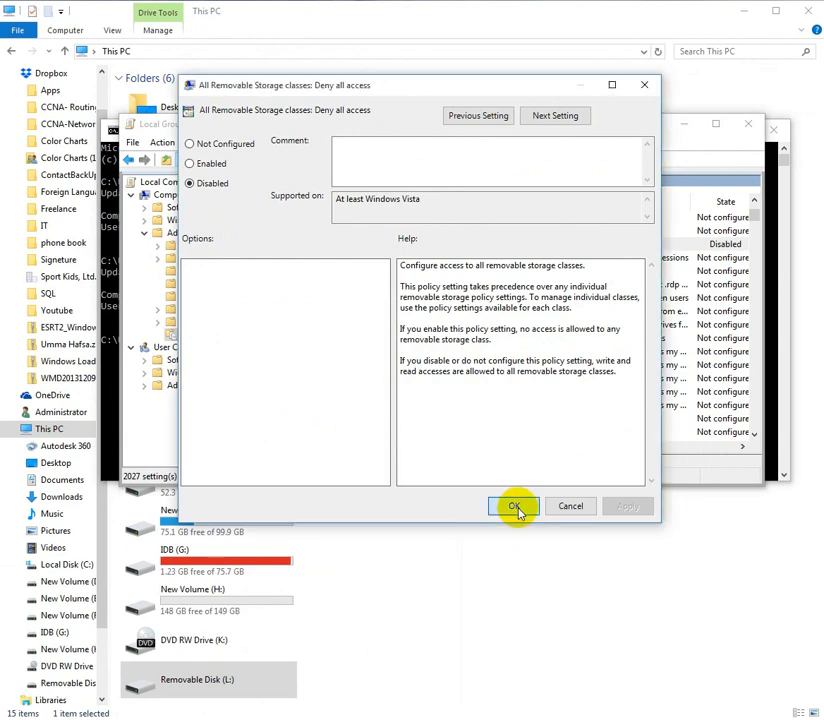
left_click(514, 506)
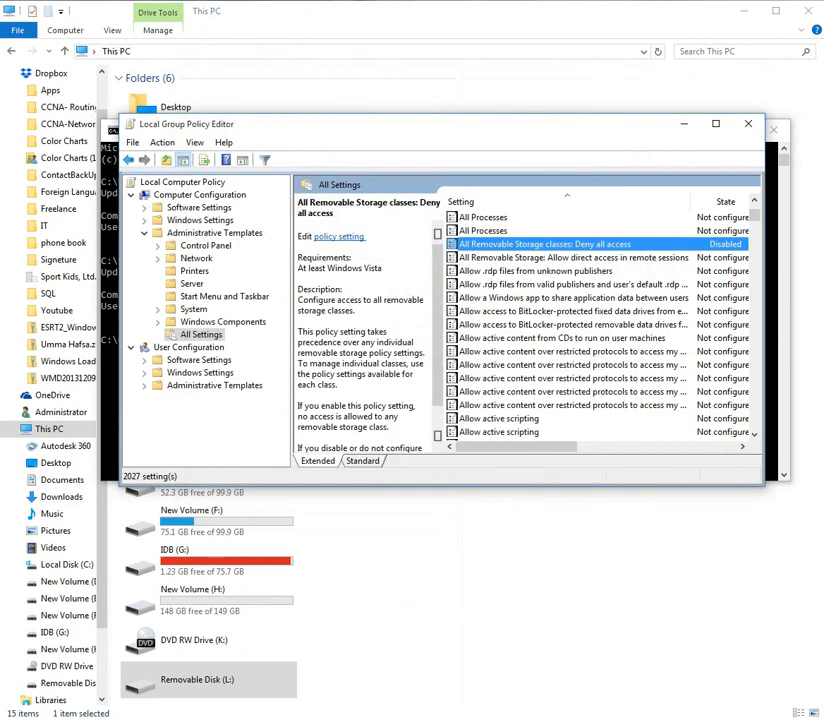
Switch to the Command Prompt and force a policy update with gpupdate /force
key("alt+Tab")
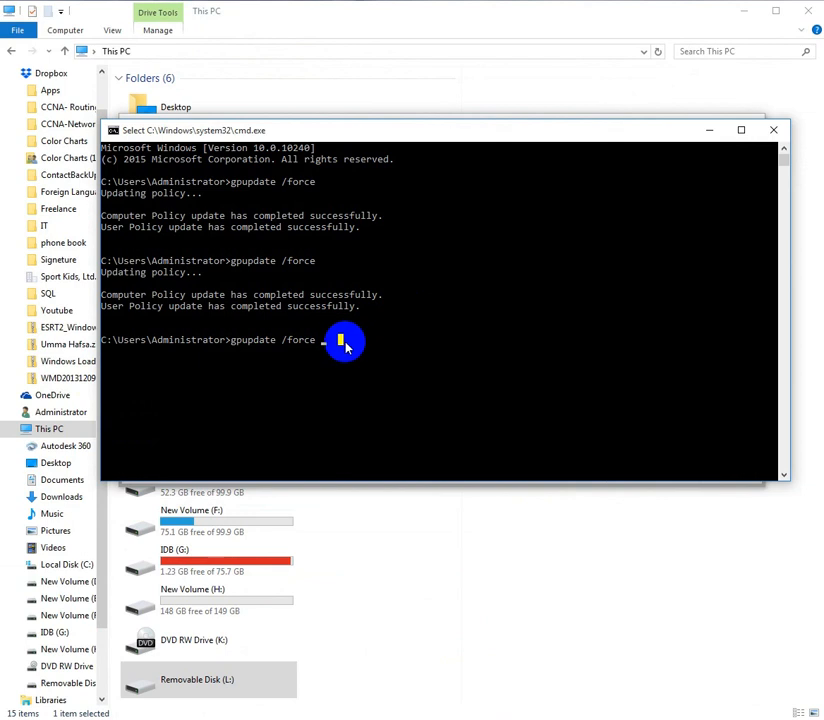
left_click(318, 374)
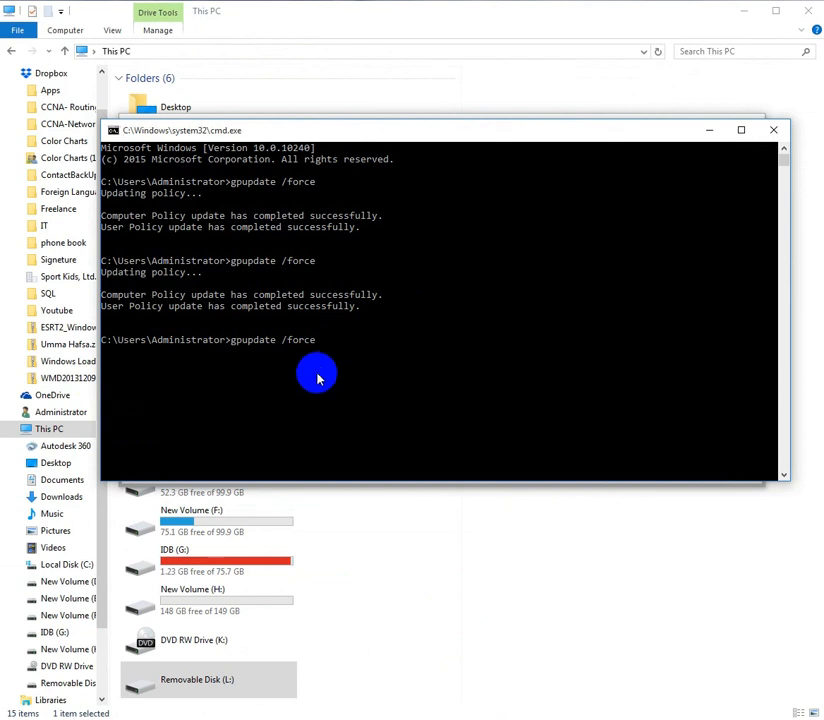
left_click(284, 362)
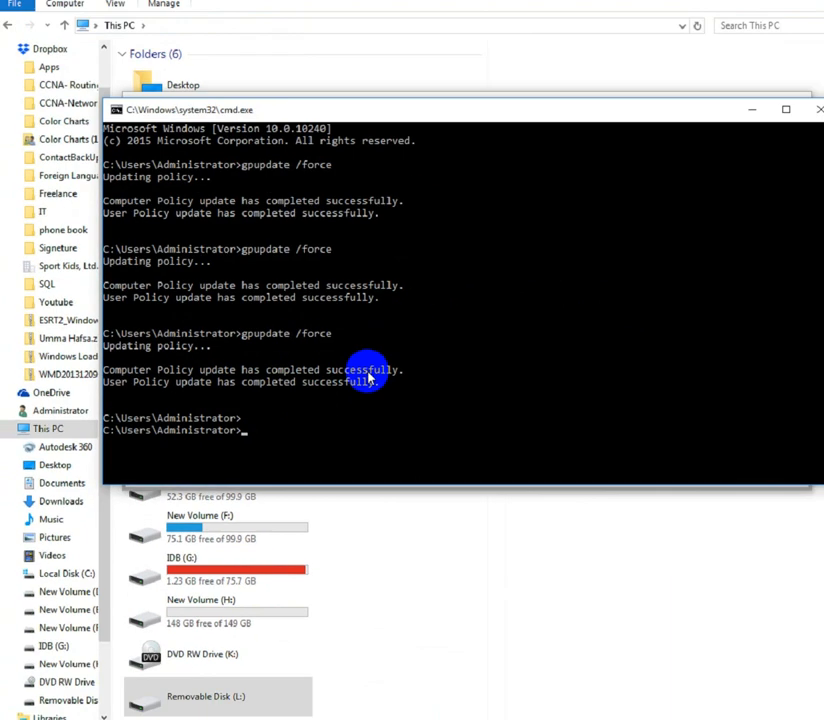
Check whether Removable Disk (L:) opens after the forced policy update
left_click(209, 697)
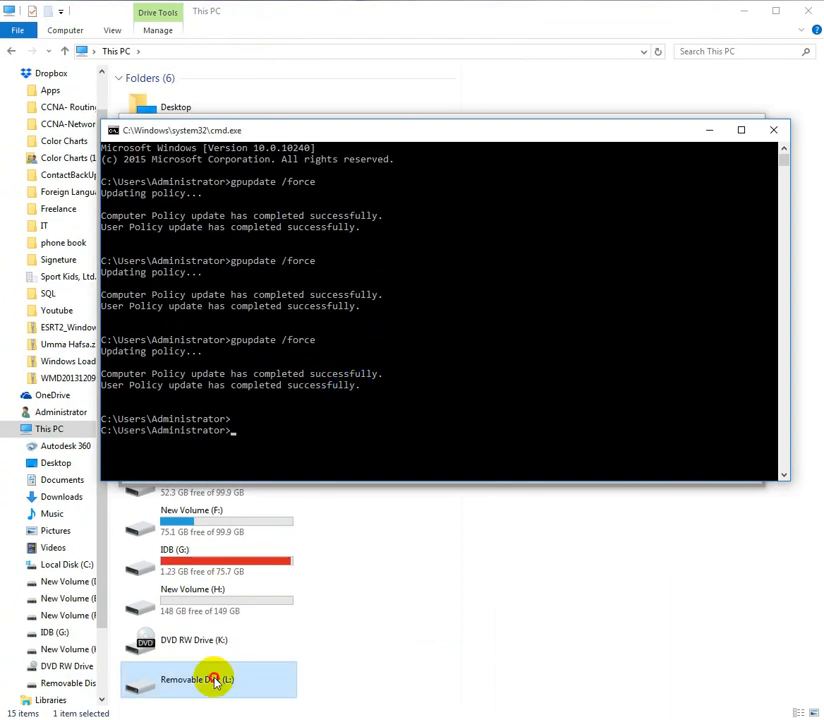
double_click(213, 682)
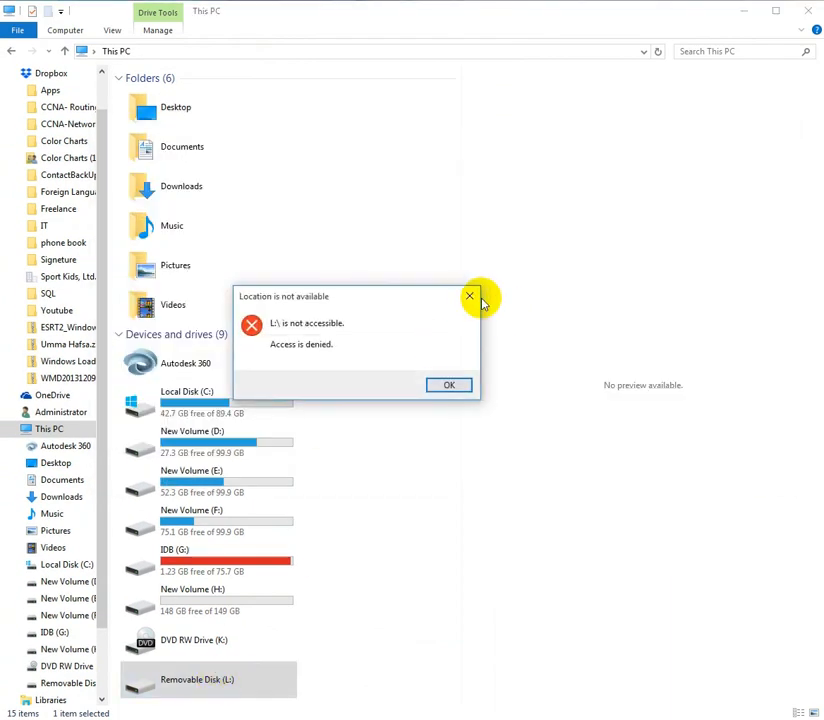
Dismiss the access error, open drive L: again to check its files, and return to This PC
left_click(470, 296)
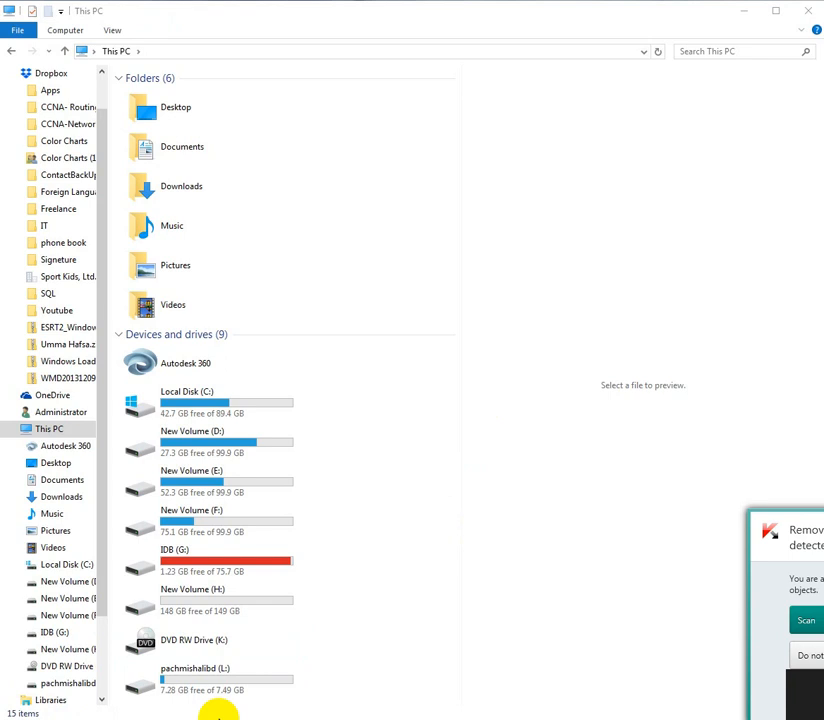
double_click(199, 684)
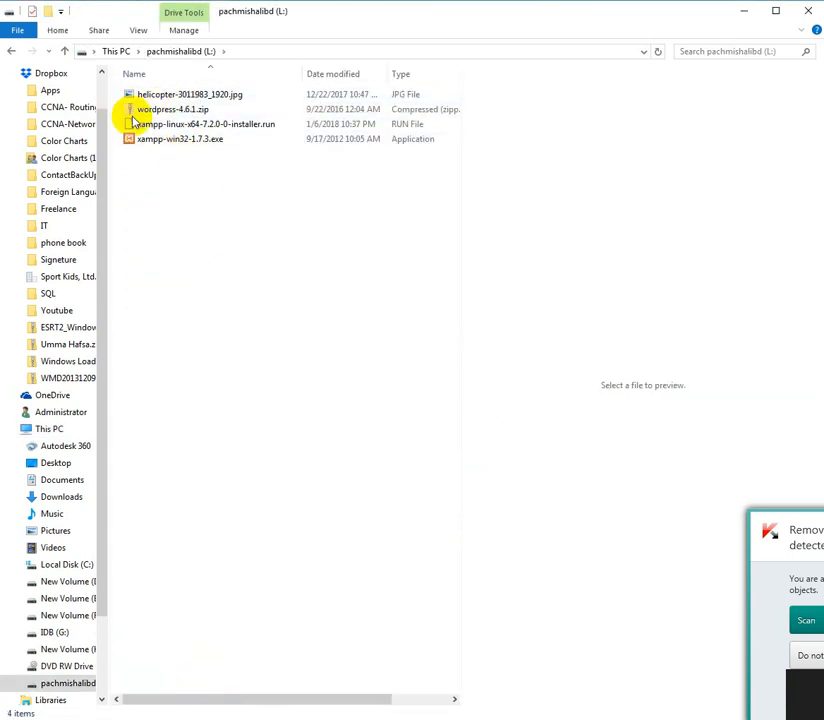
left_click(12, 51)
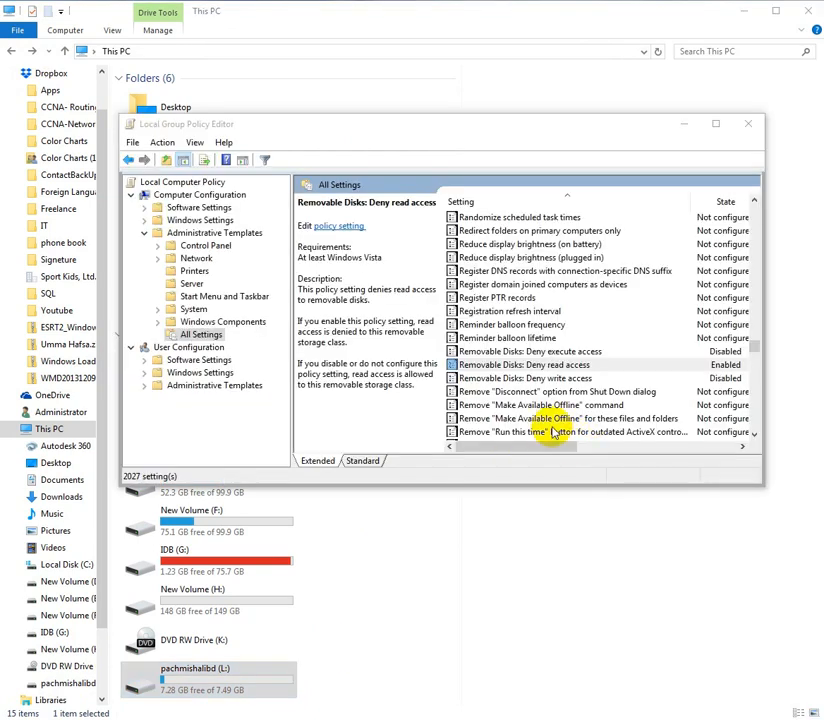
Open the "Removable Disks: Deny read access" policy and confirm it with the Enabled option
left_click(588, 364)
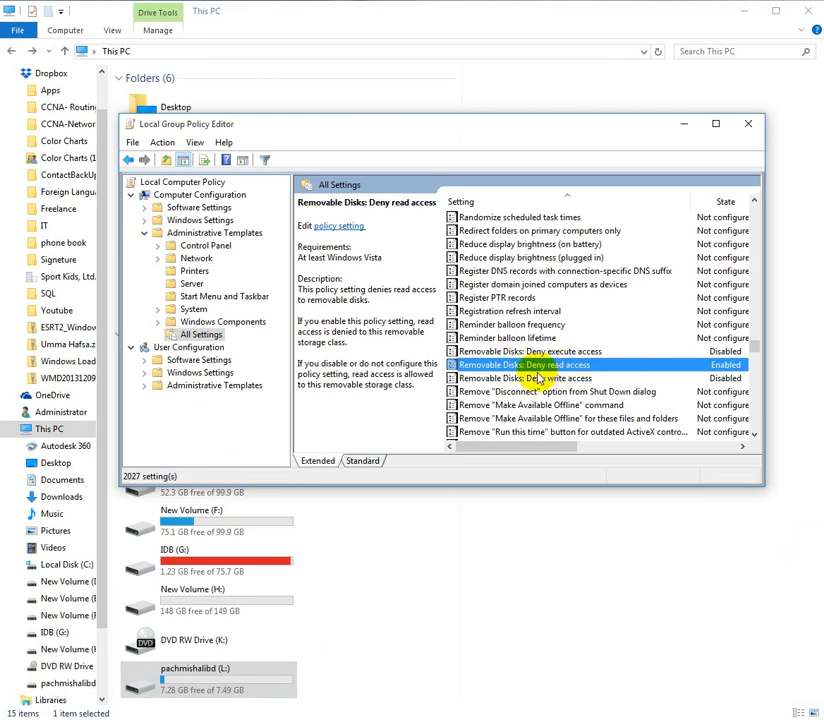
double_click(598, 368)
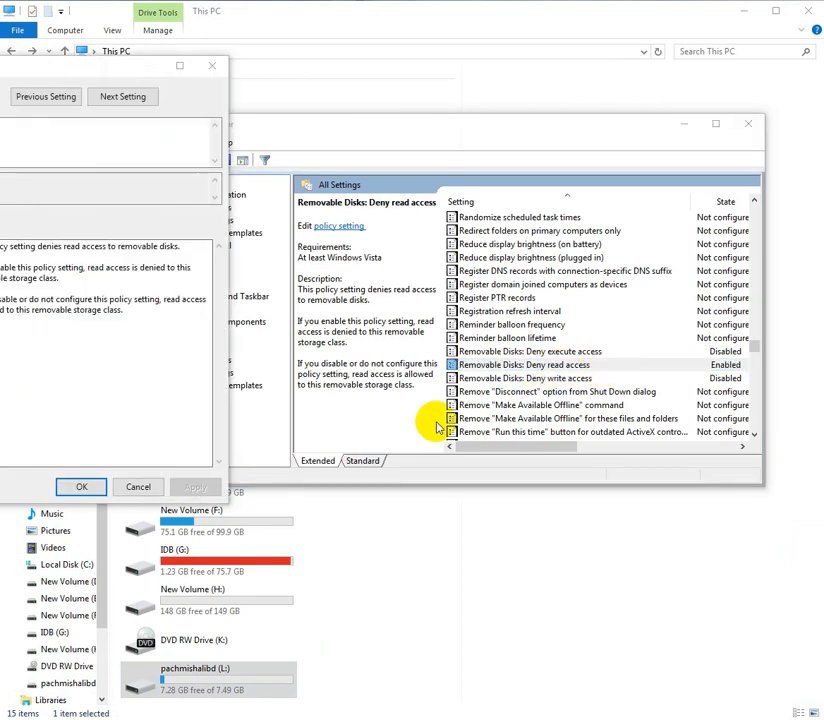
left_click_drag(22, 70, 483, 79)
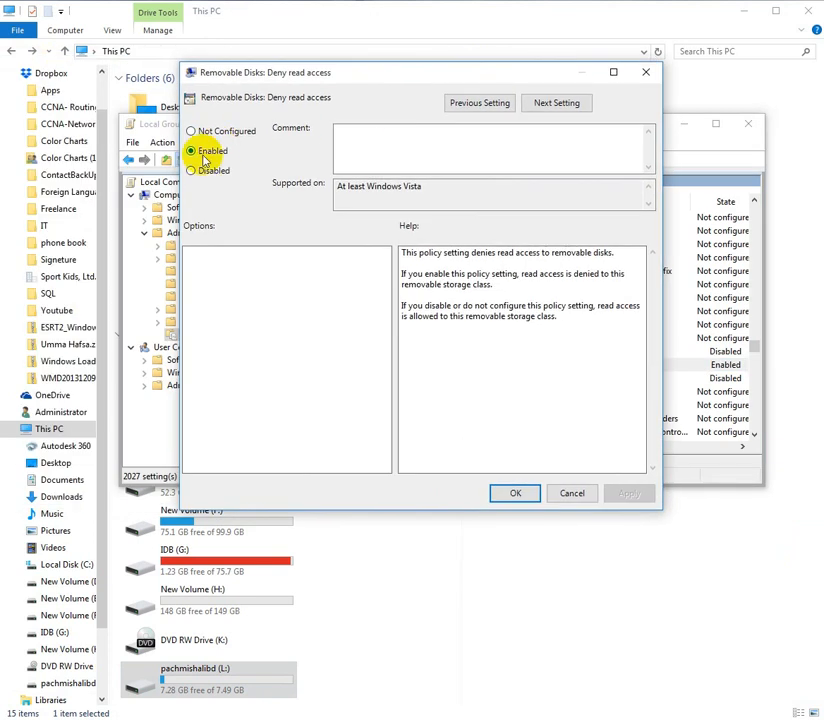
left_click(194, 169)
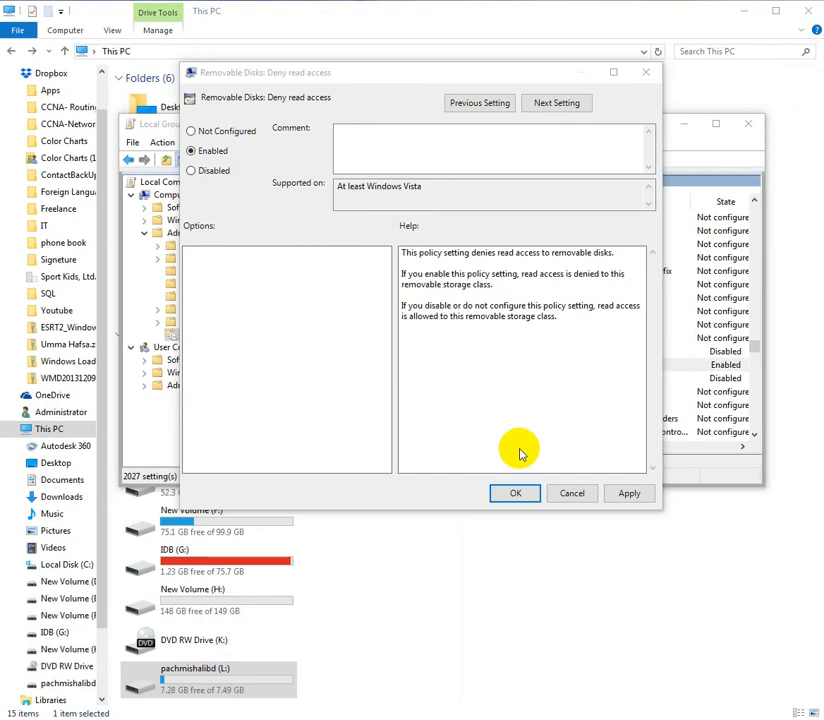
left_click(515, 493)
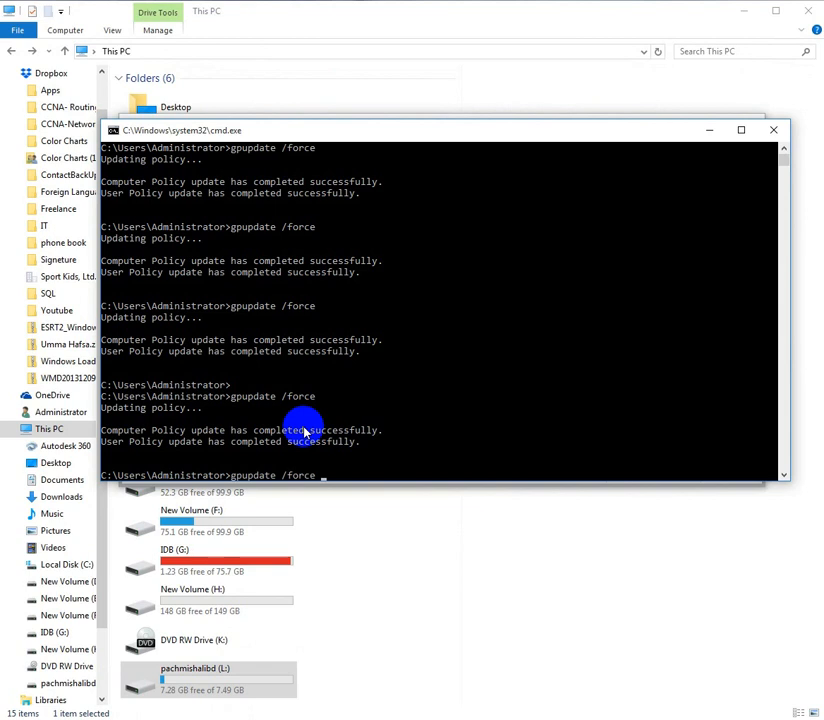
Force a policy update with gpupdate /force and test whether drive L: opens with read access denied
key("Return")
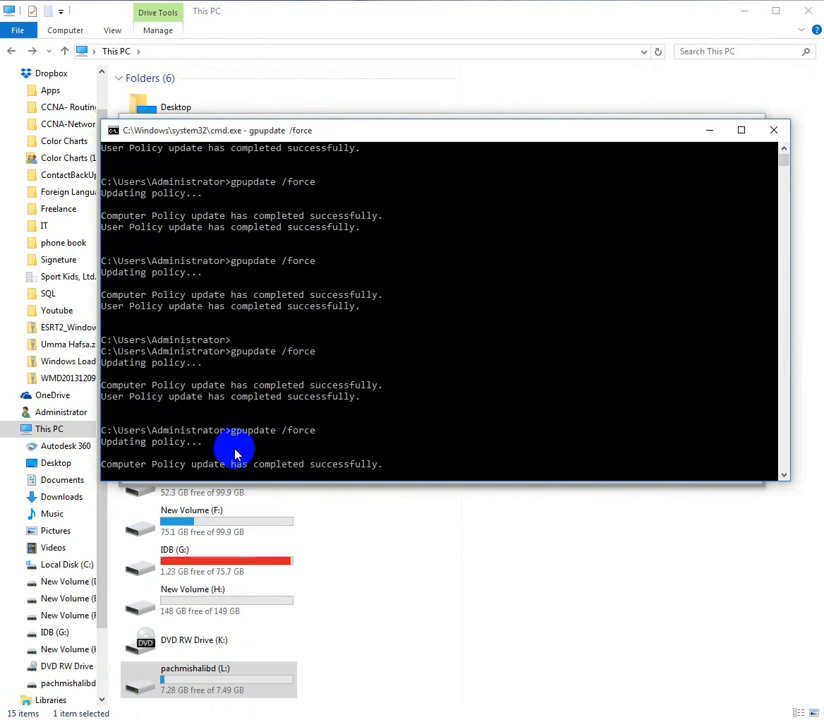
double_click(204, 681)
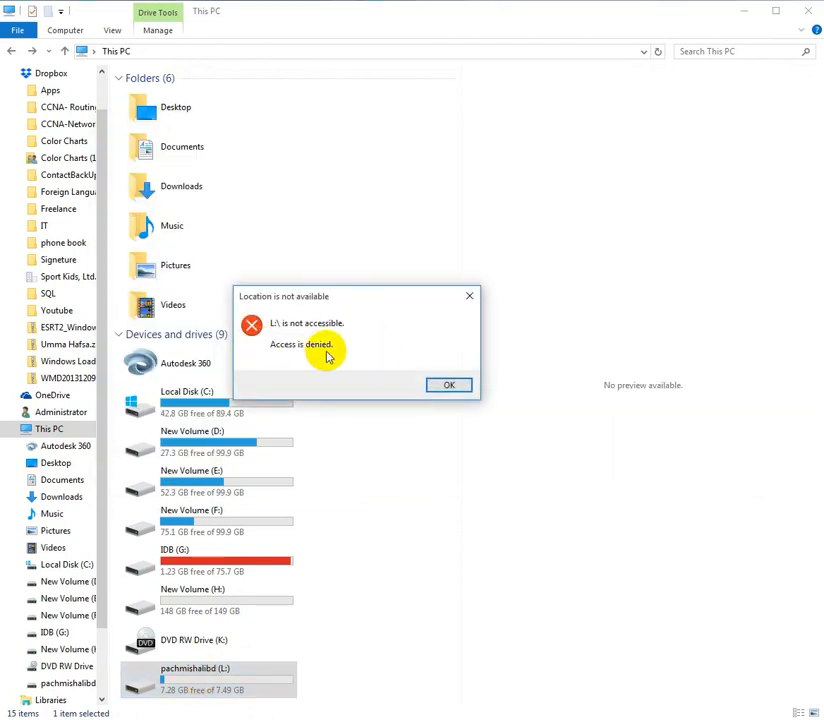
left_click(447, 386)
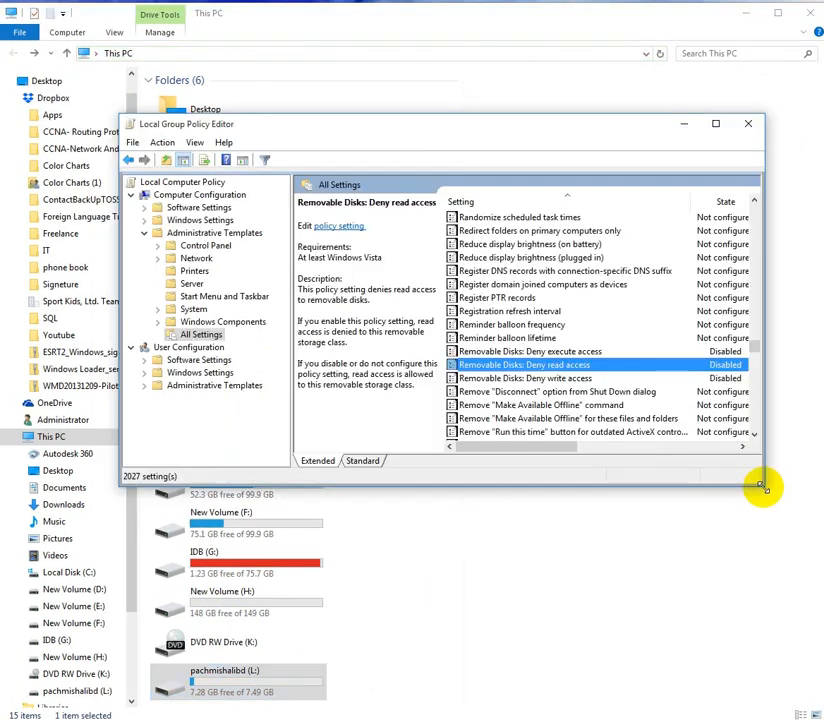
Enlarge the Local Group Policy Editor window and set the "Removable Disks: Deny write access" policy to Enabled
left_click_drag(762, 487, 810, 650)
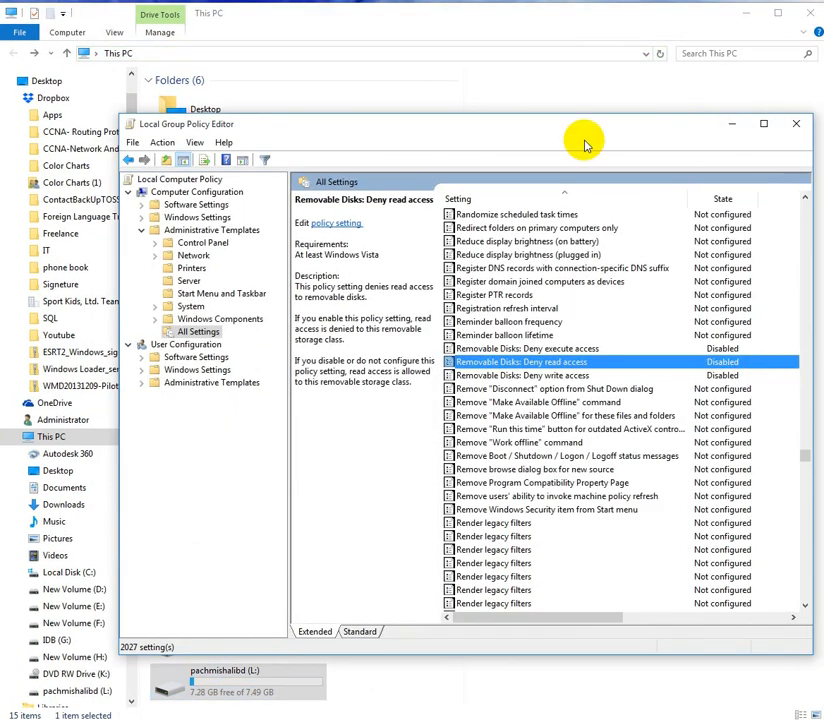
left_click_drag(552, 125, 523, 65)
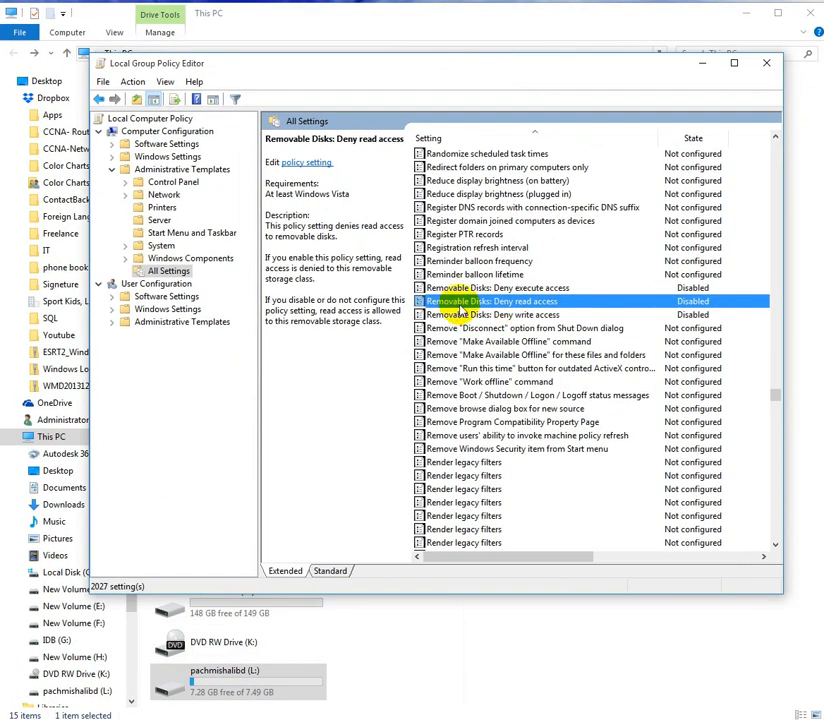
left_click(528, 314)
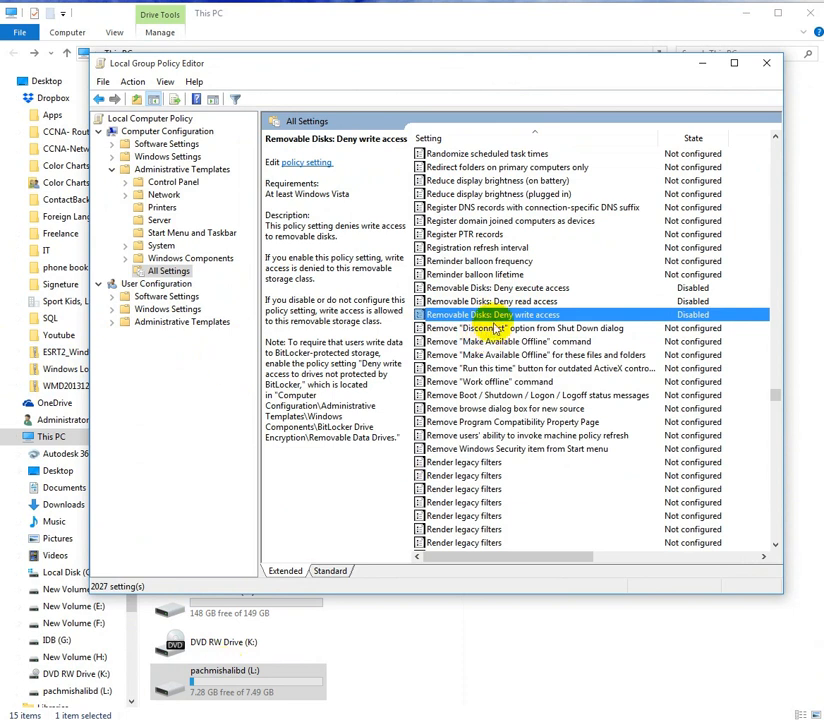
double_click(533, 316)
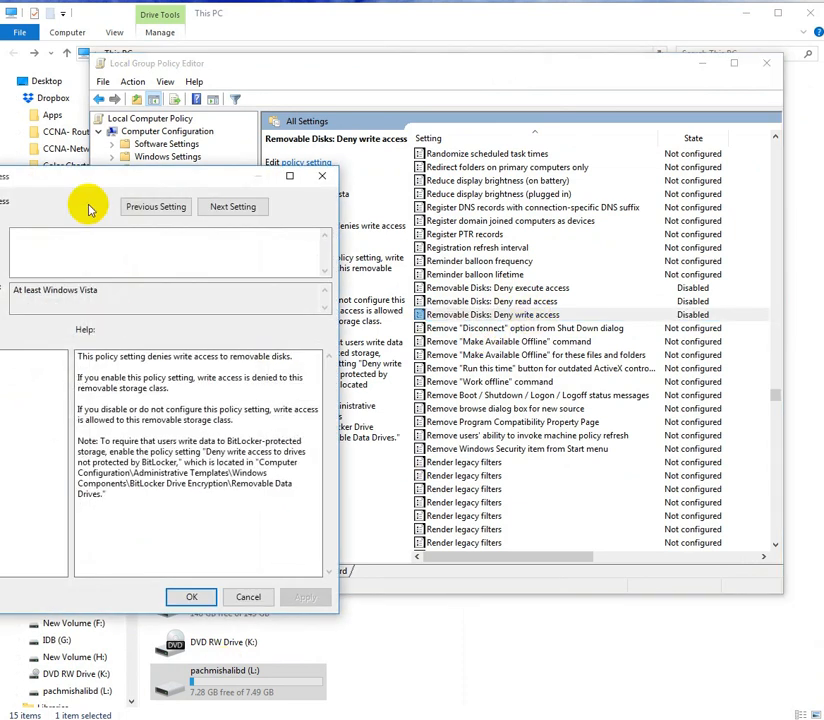
left_click_drag(80, 181, 441, 152)
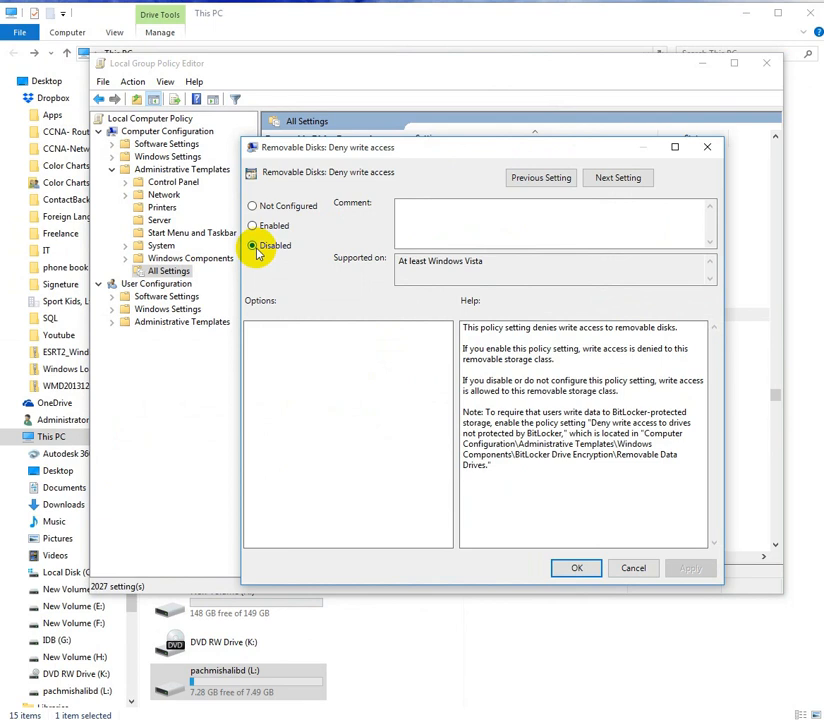
left_click(424, 719)
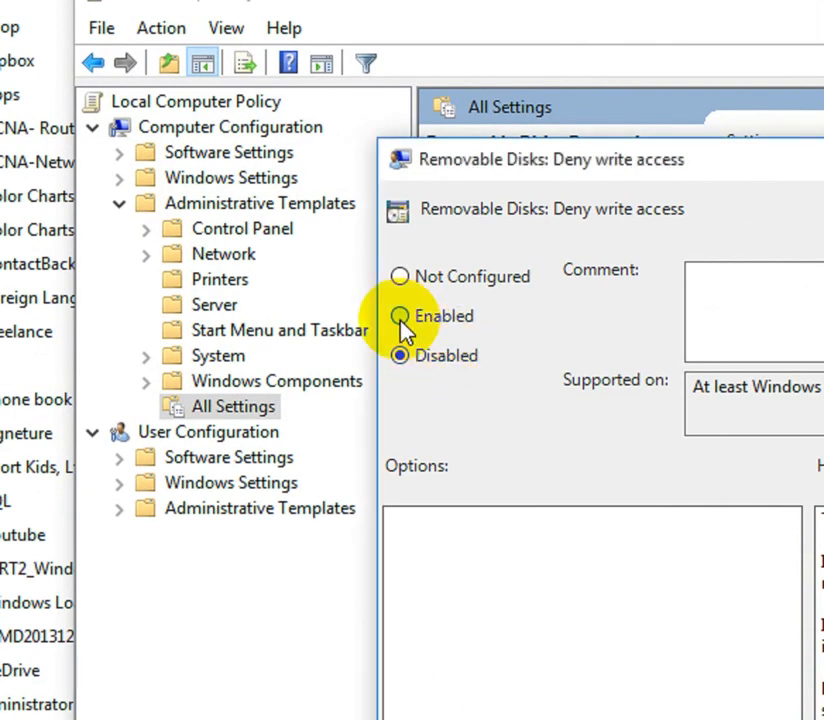
left_click(405, 322)
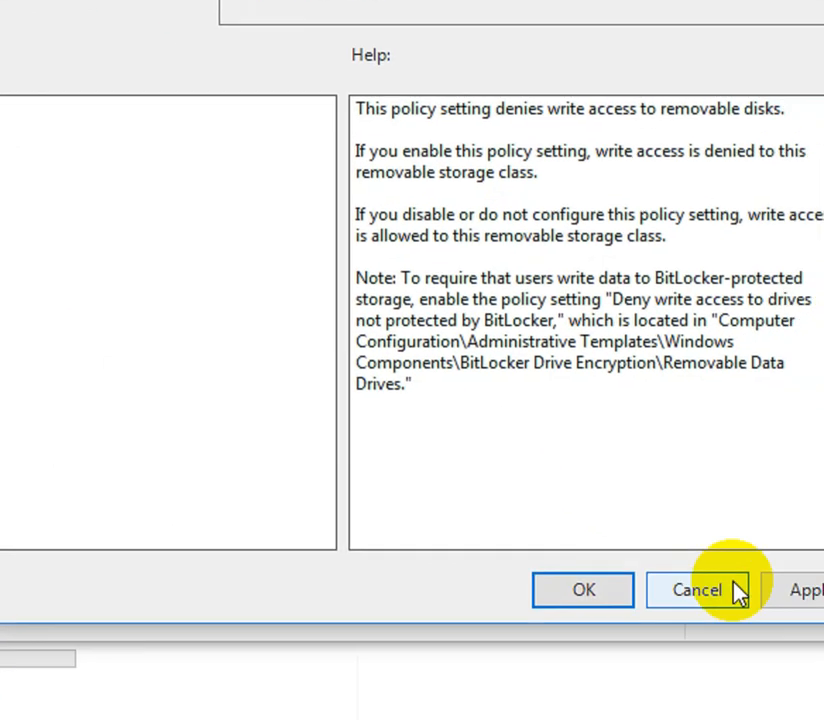
left_click(792, 588)
left_click(607, 597)
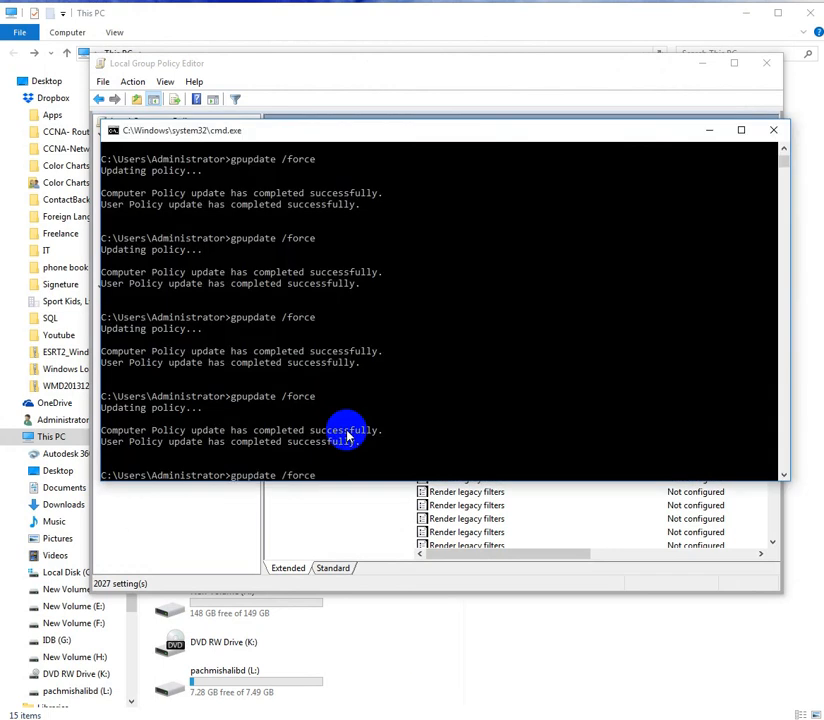
Run gpupdate /force to apply the write restriction, minimize the open windows and open drive L:
key("Return")
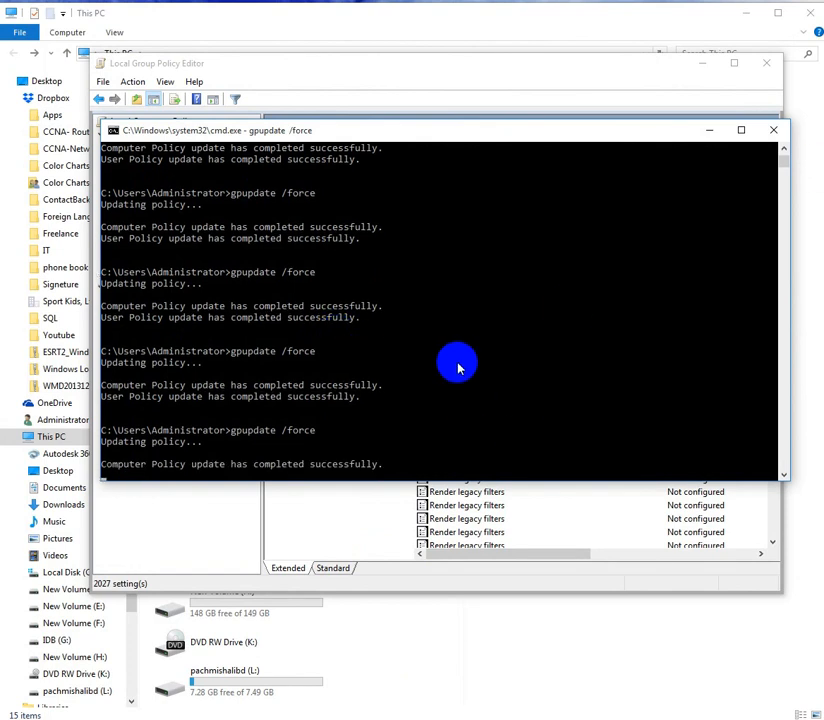
left_click(712, 131)
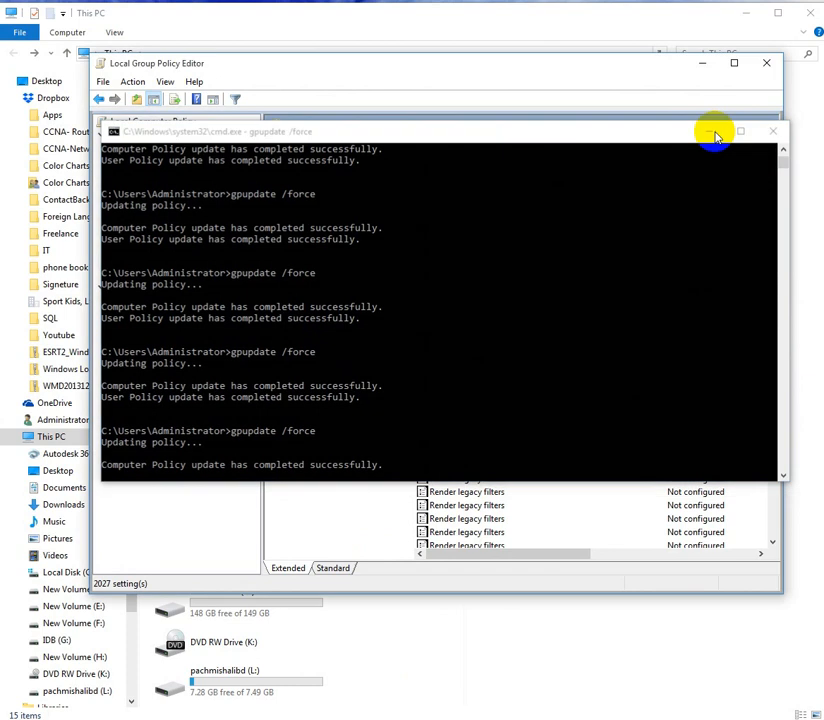
left_click(703, 64)
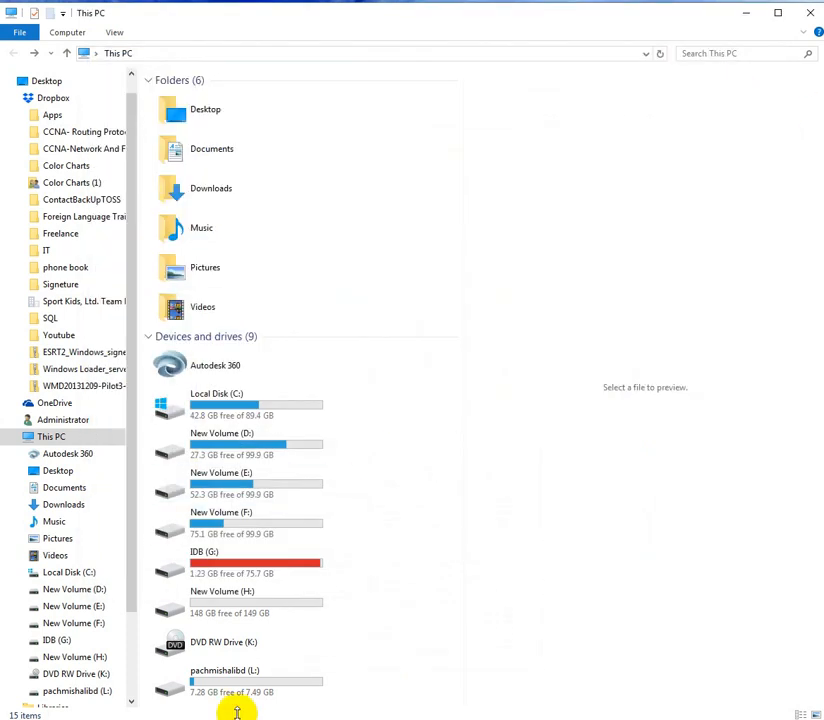
double_click(205, 690)
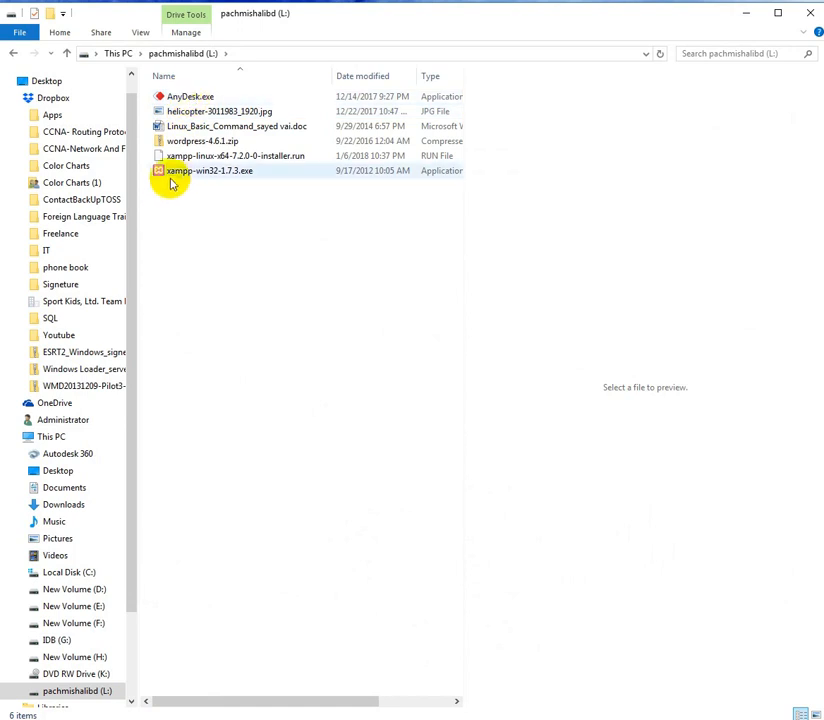
Test read access by copying AnyDesk.exe from drive L: to a location outside the drive
left_click(188, 97)
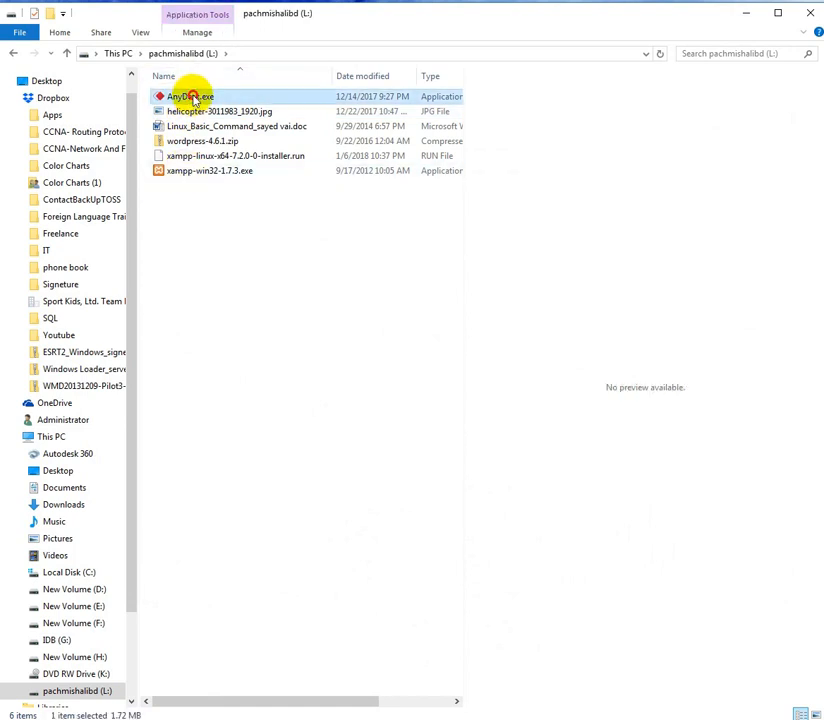
double_click(188, 97)
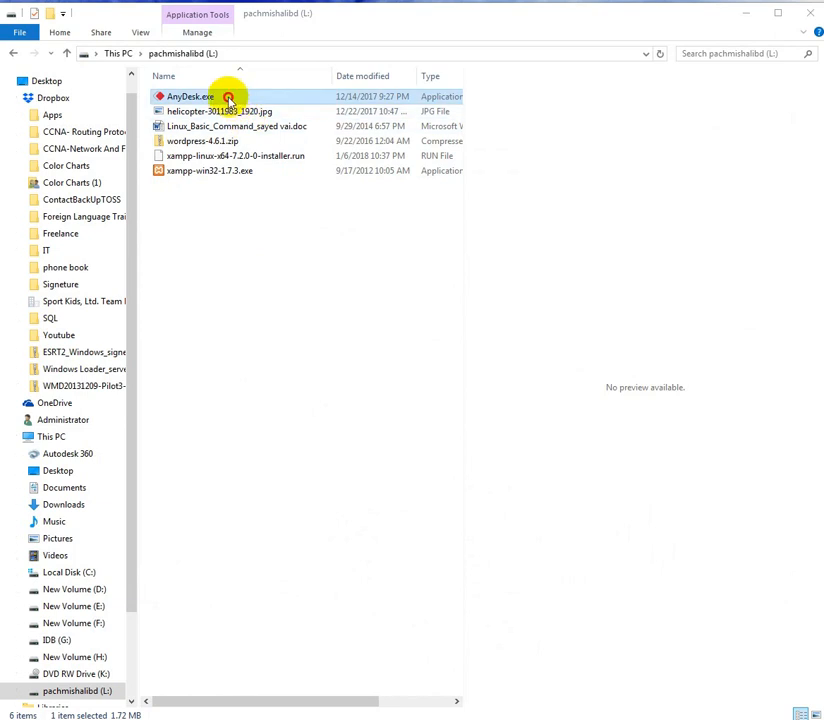
left_click_drag(229, 99, 0, 152)
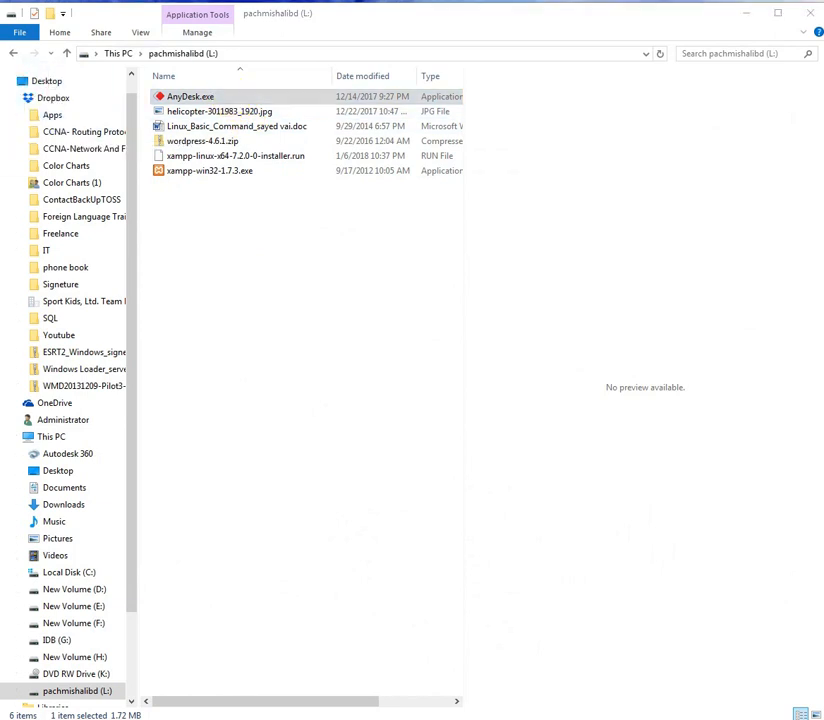
Try to permanently delete AnyDesk.exe from drive L:, continuing with administrator permission, and close the dialog
left_click(203, 98)
key("shift+Delete")
key("Return")
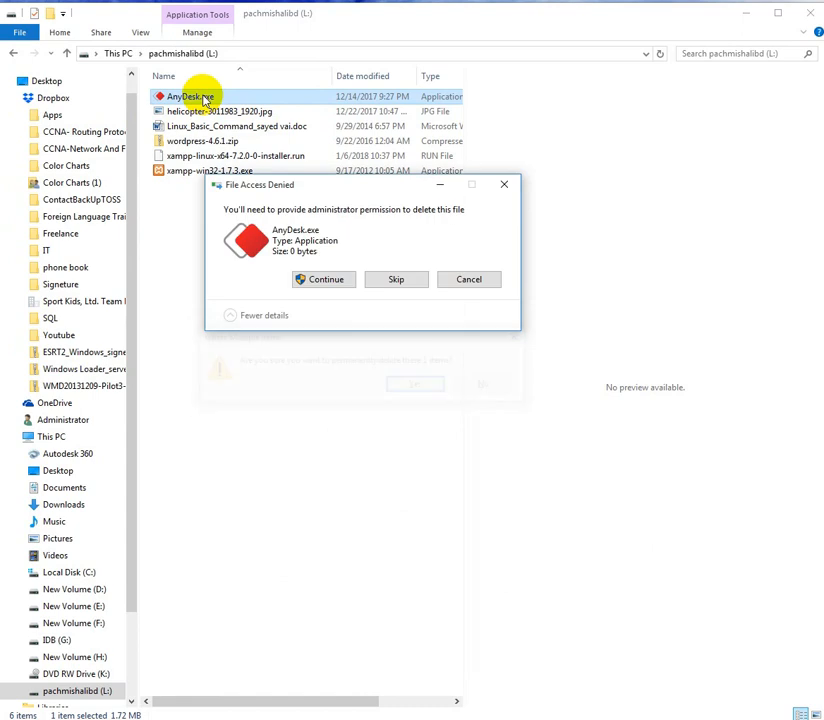
left_click(336, 288)
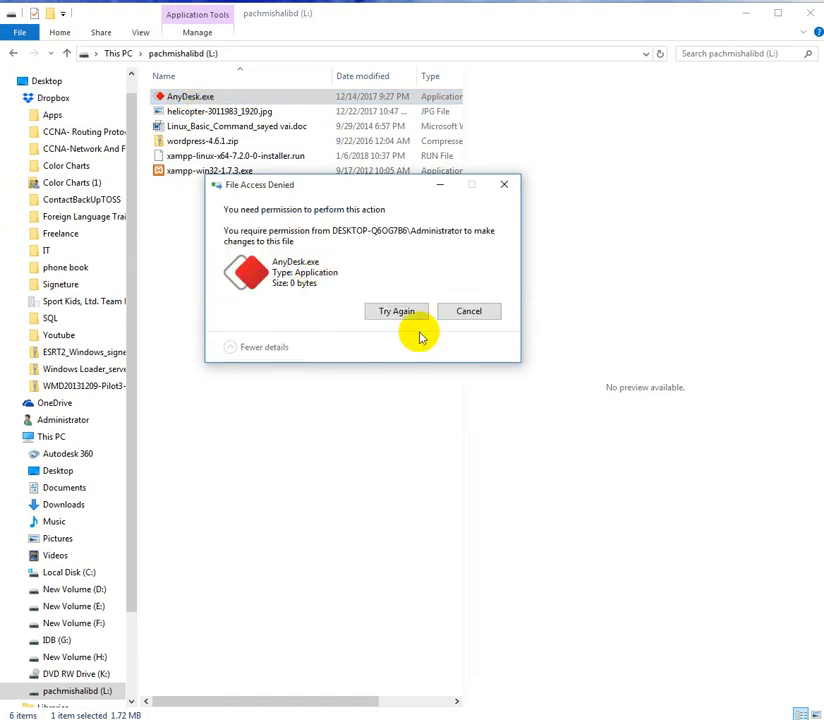
left_click(504, 184)
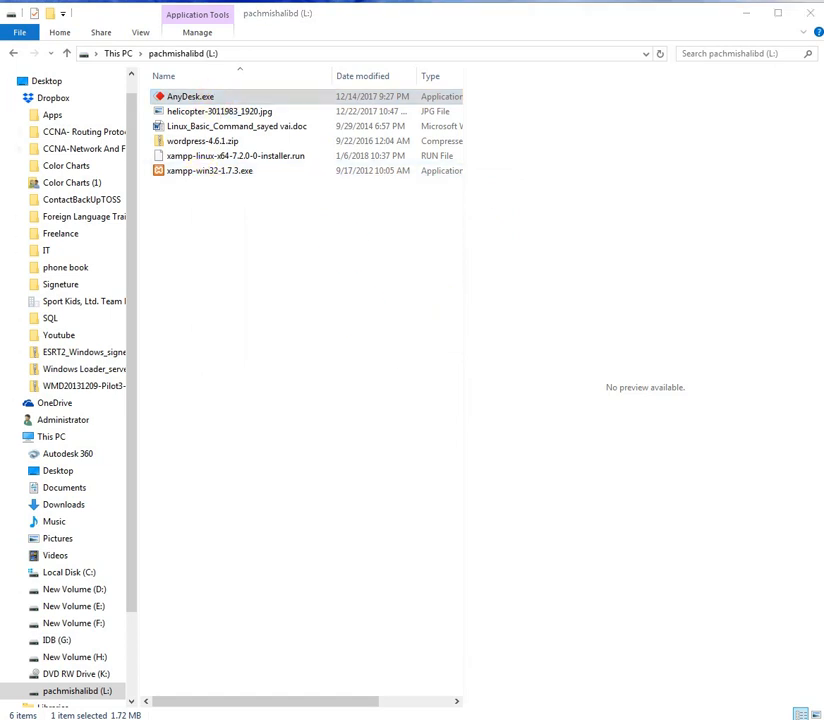
Try to copy AnyDesk.exe into drive L:, continuing with administrator permission, and close the dialog
left_click_drag(185, 96, 296, 262)
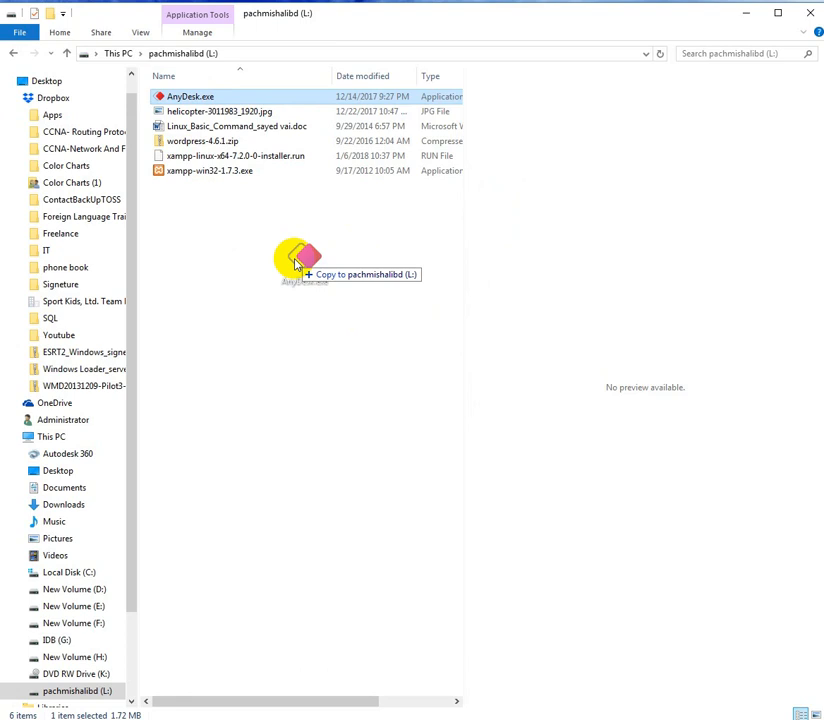
left_click_drag(296, 263, 296, 264)
left_click(296, 262)
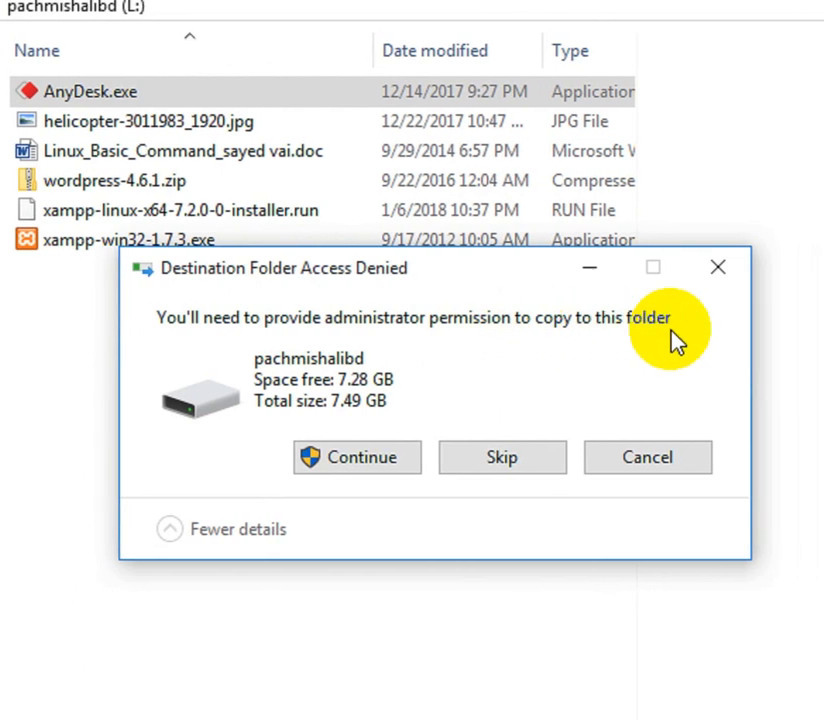
left_click(378, 459)
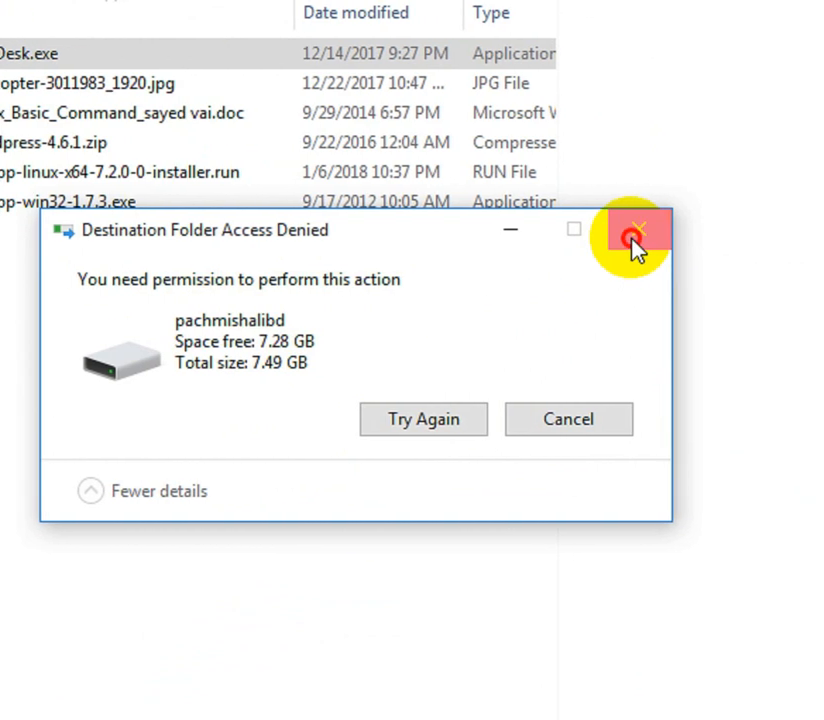
left_click(633, 238)
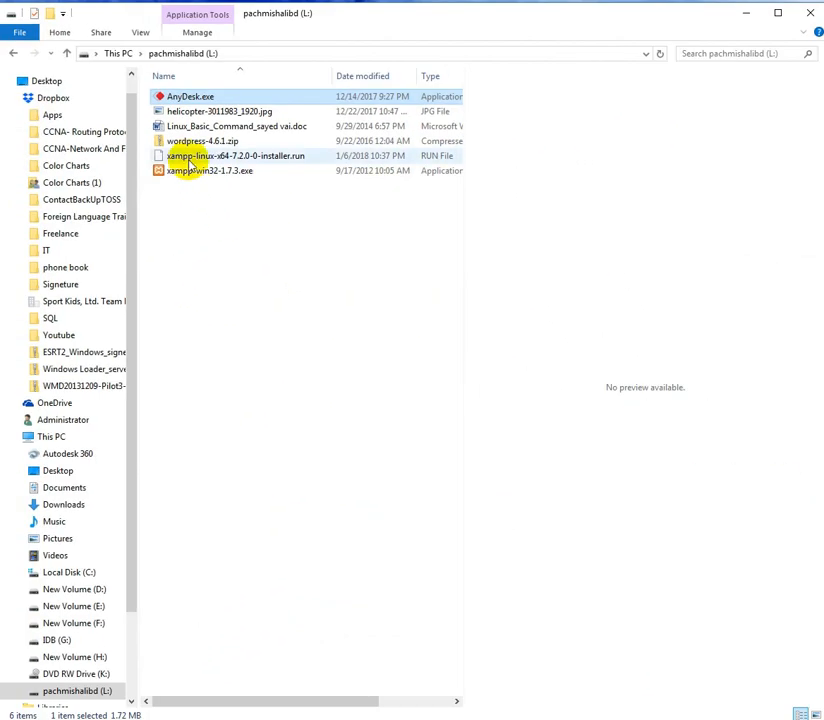
Copy wordpress-4.6.1.zip out of drive L:, view the archive's contents and close its window
left_click_drag(186, 141, 5, 182)
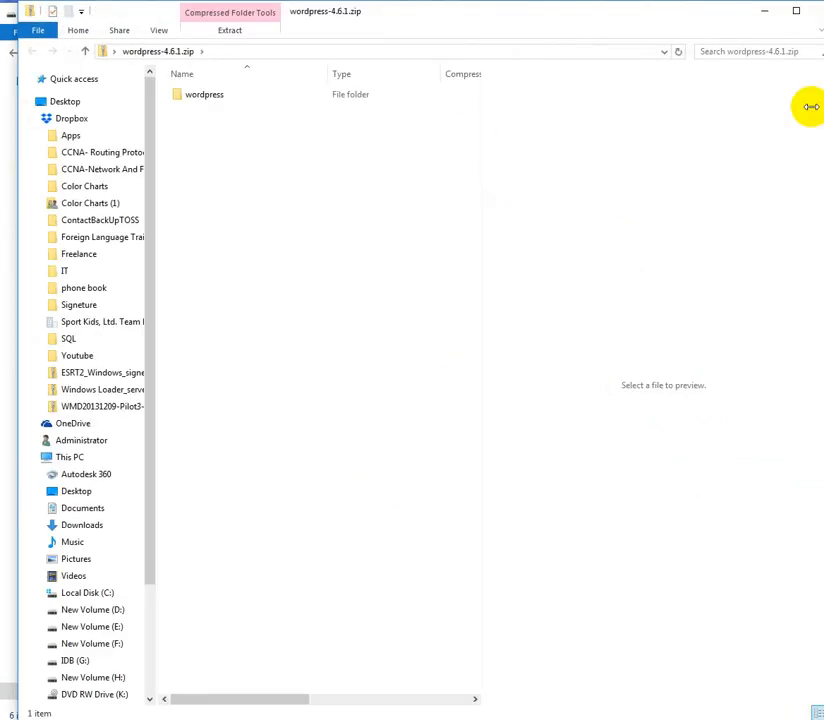
left_click(821, 11)
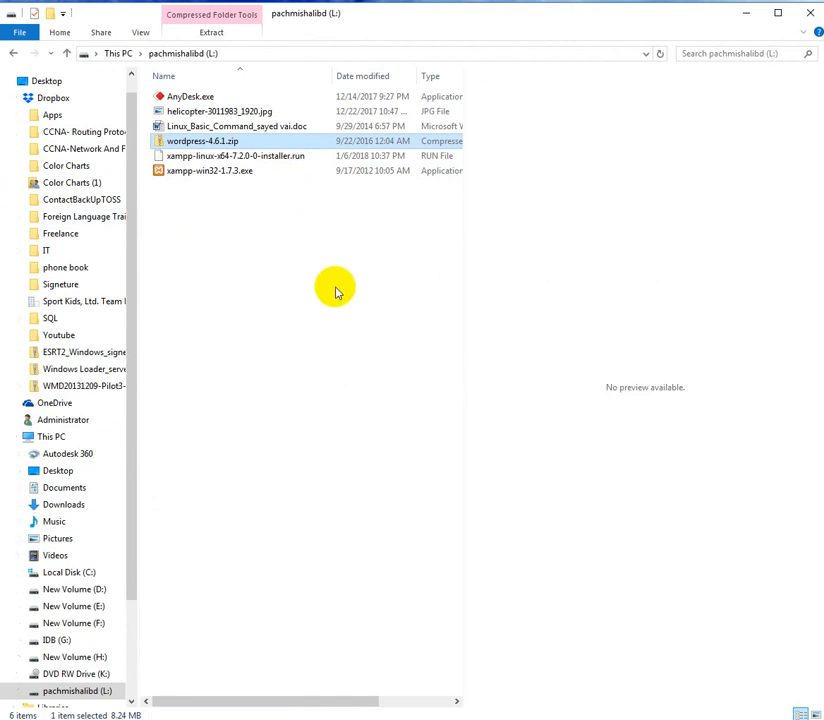
Set the computer policy "Removable Disks: Deny write access" to Disabled, and refresh policies in Command Prompt with gpupdate /force
left_click(14, 53)
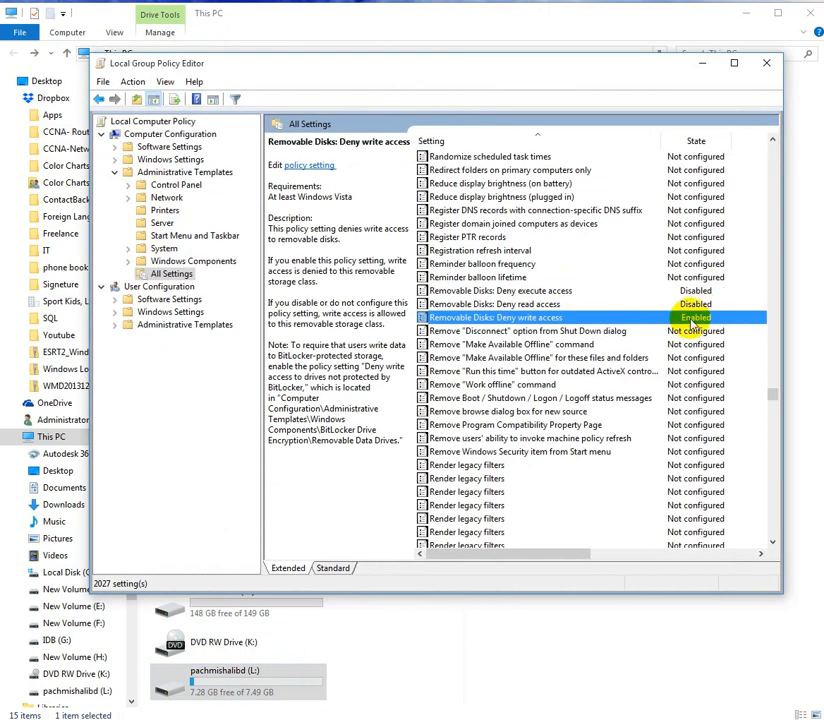
double_click(691, 319)
left_click_drag(76, 34, 483, 112)
left_click(165, 204)
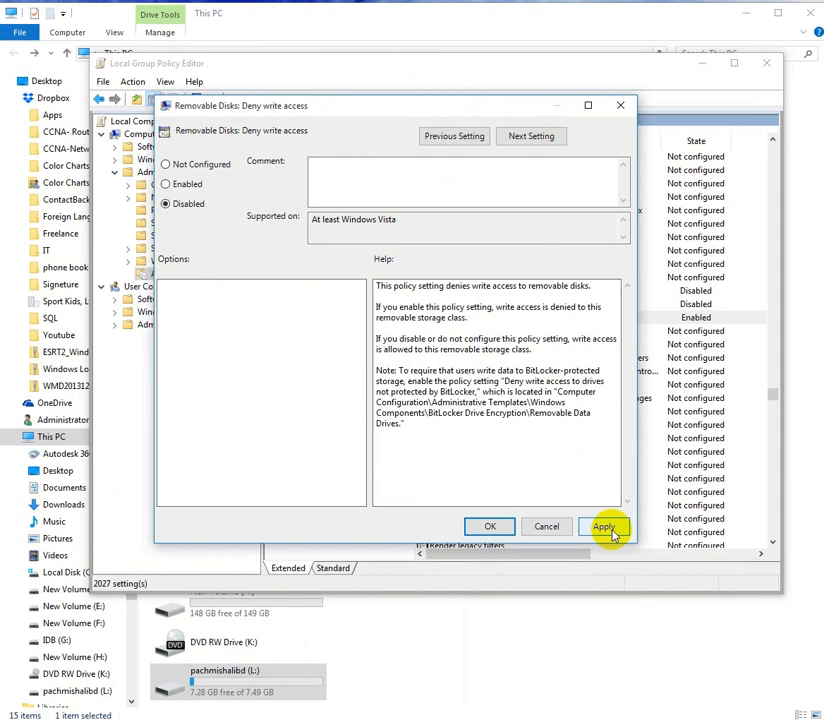
left_click(606, 527)
left_click(505, 532)
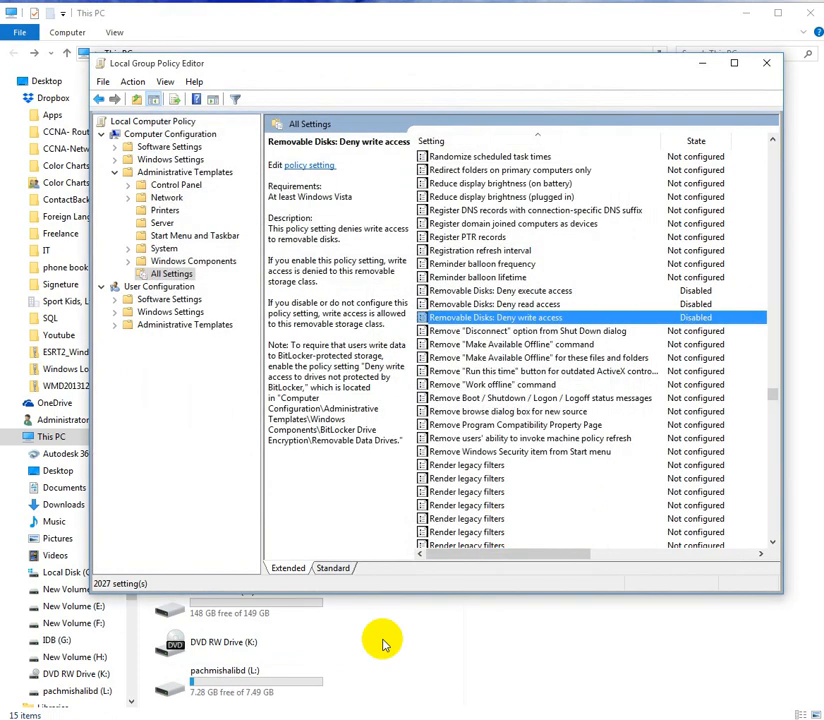
left_click(332, 718)
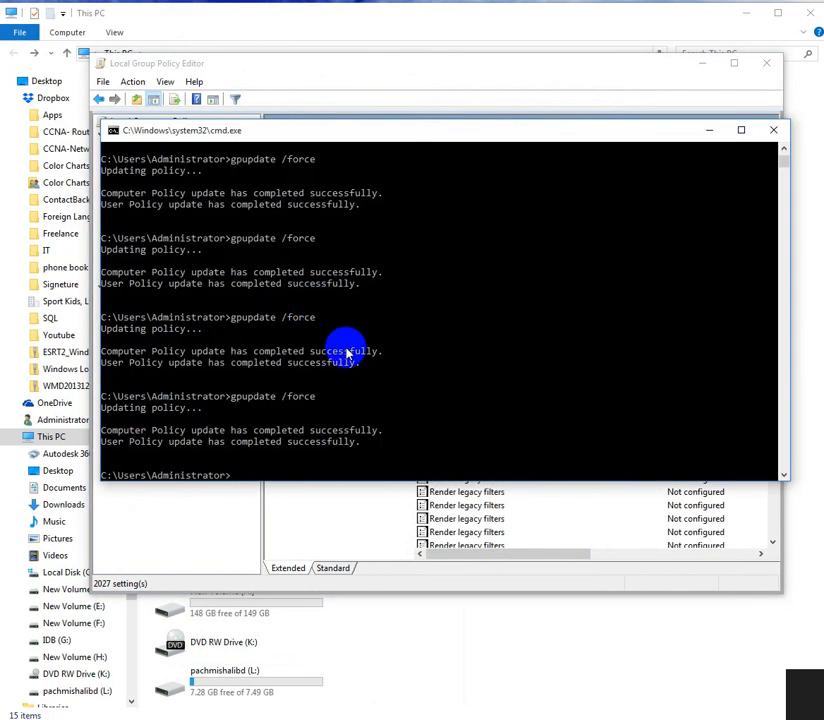
key("Return")
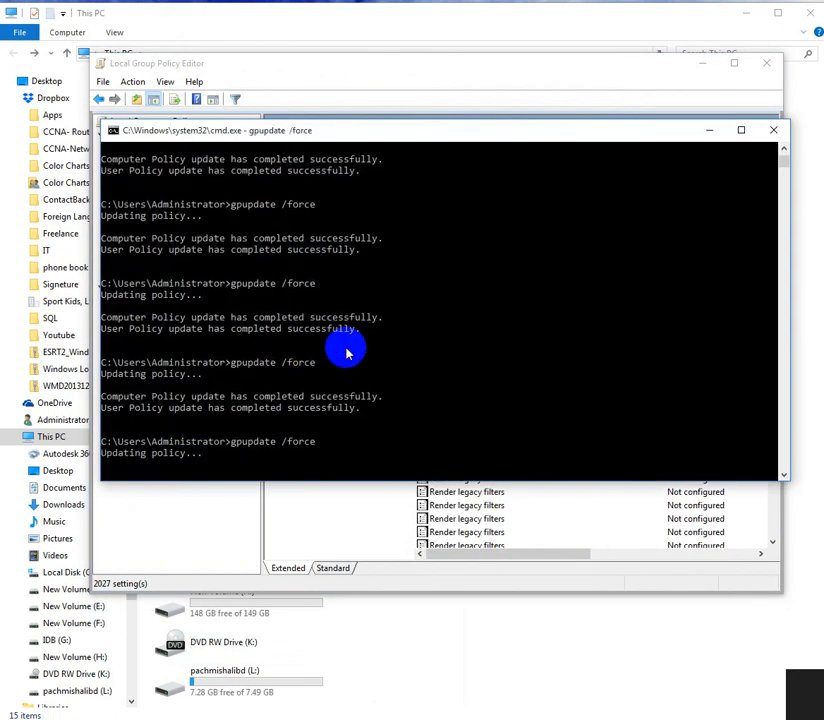
Test write access on drive L: by copying AnyDesk.exe and Linux_Basic_Command_sayed vai.doc from the Desktop, replacing the existing files
double_click(243, 694)
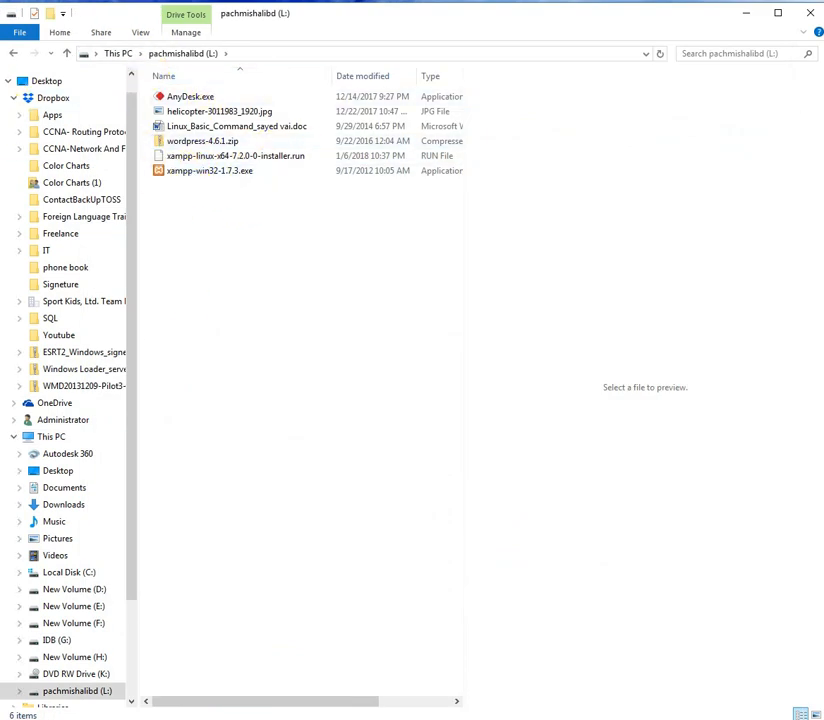
left_click_drag(0, 110, 284, 268)
left_click(297, 268)
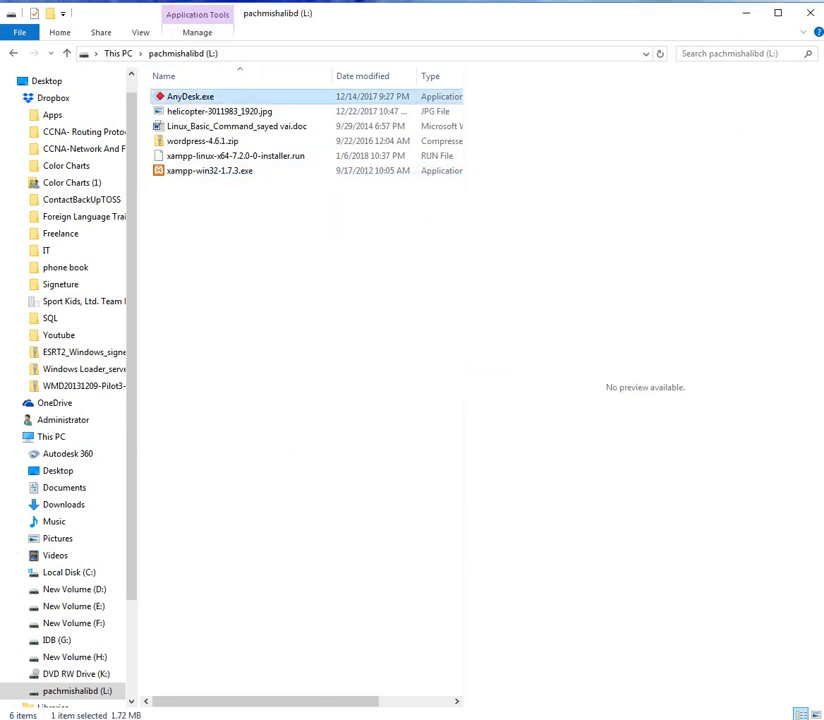
left_click_drag(0, 200, 212, 276)
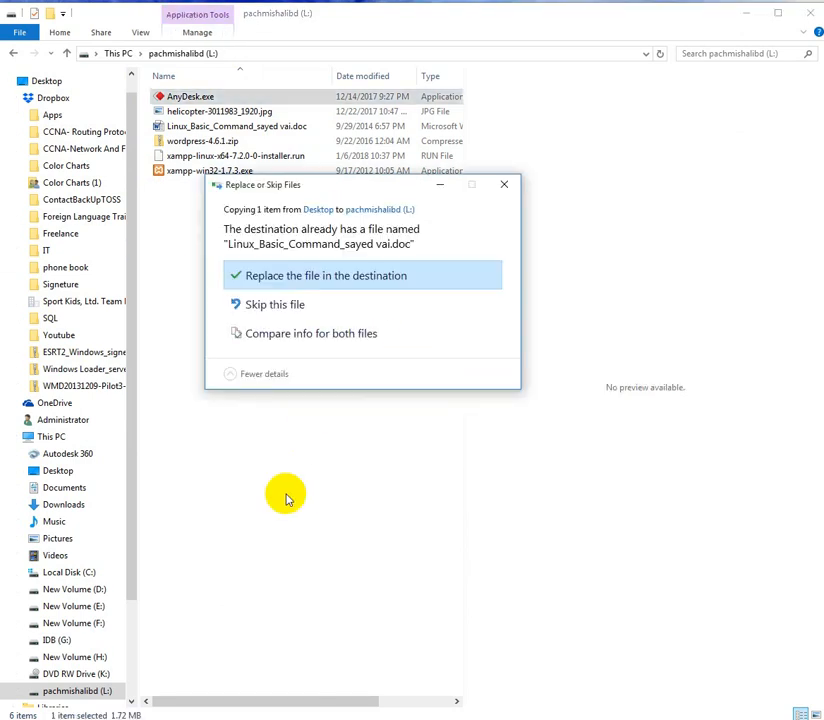
left_click(321, 276)
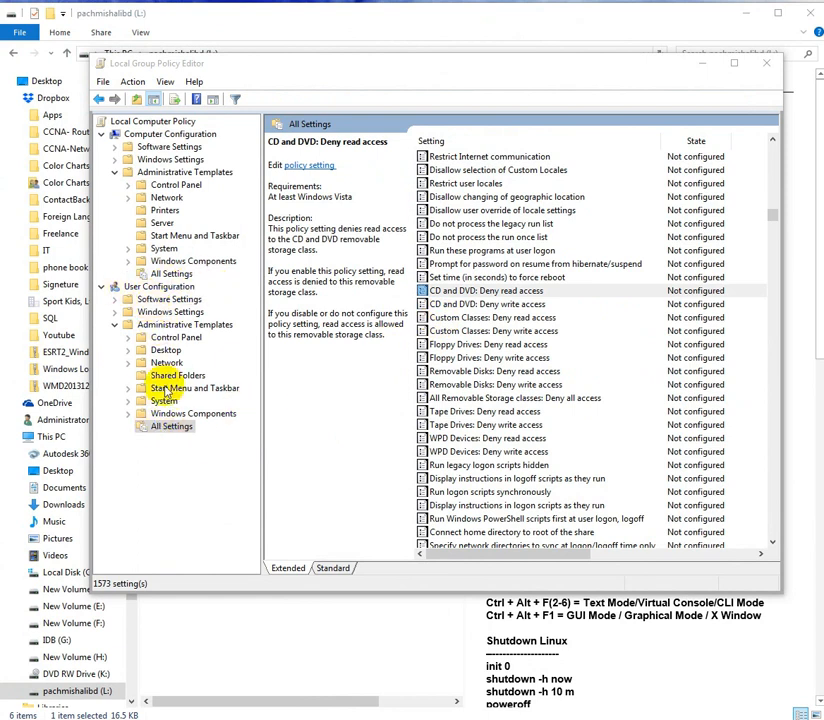
Examine the descriptions of the CD and DVD deny read access and deny write access policies under User Configuration
left_click(494, 294)
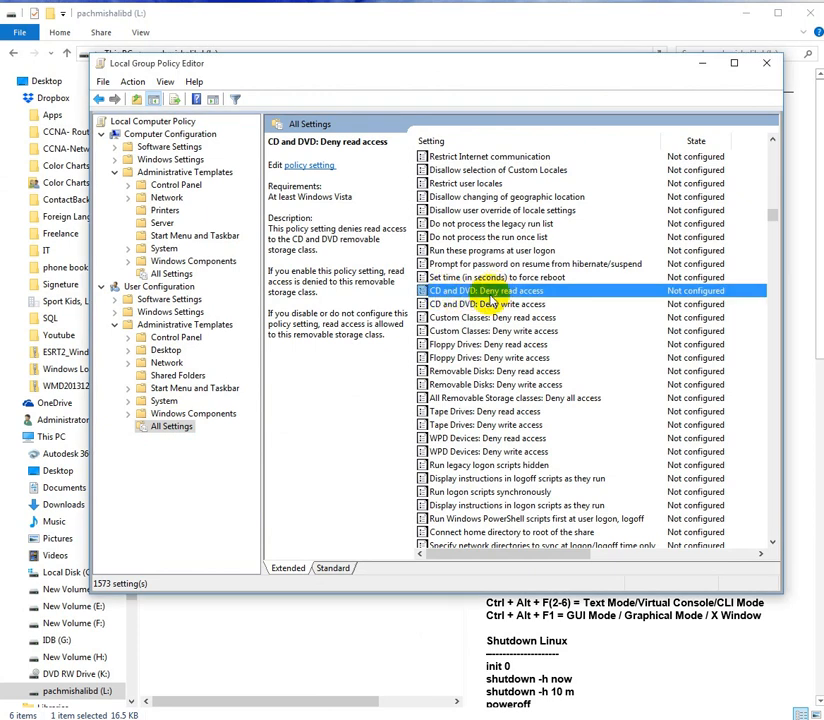
left_click(428, 718)
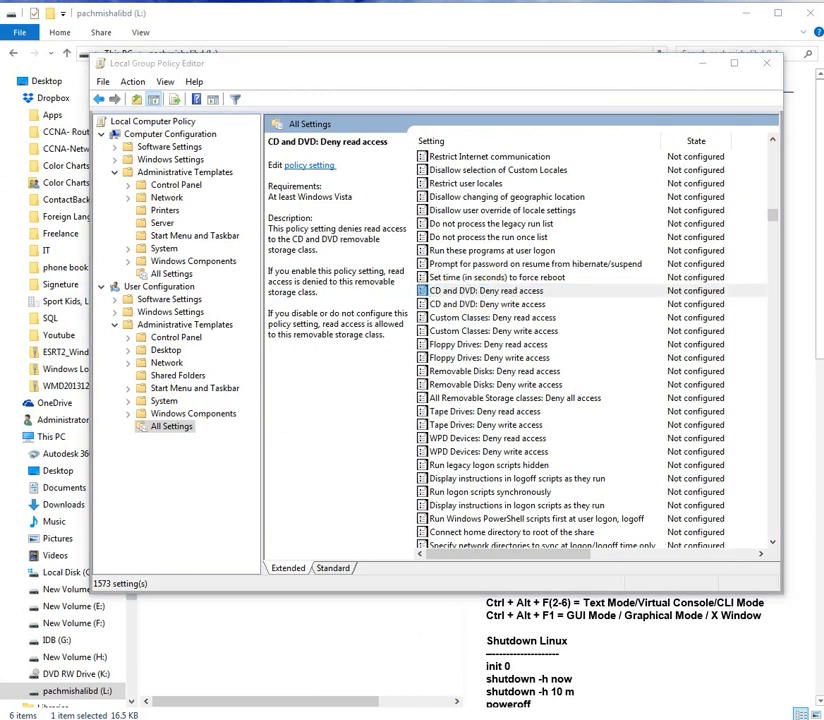
left_click(463, 297)
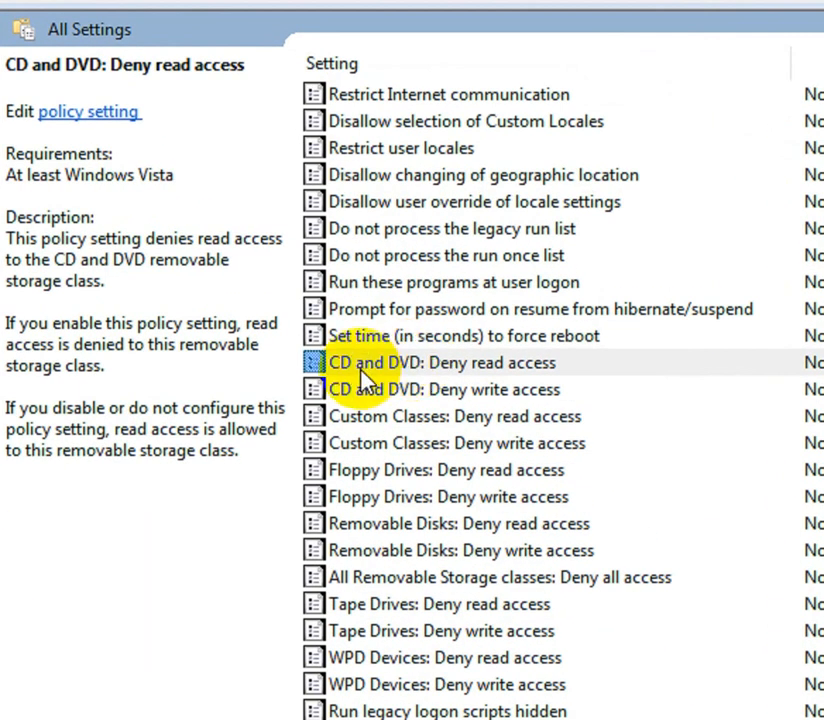
left_click(363, 370)
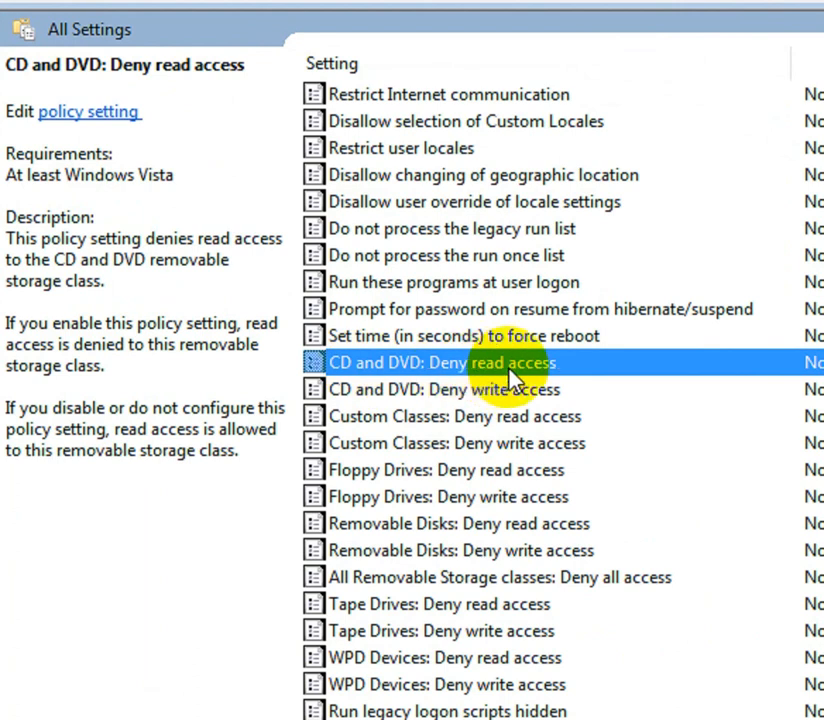
left_click(361, 390)
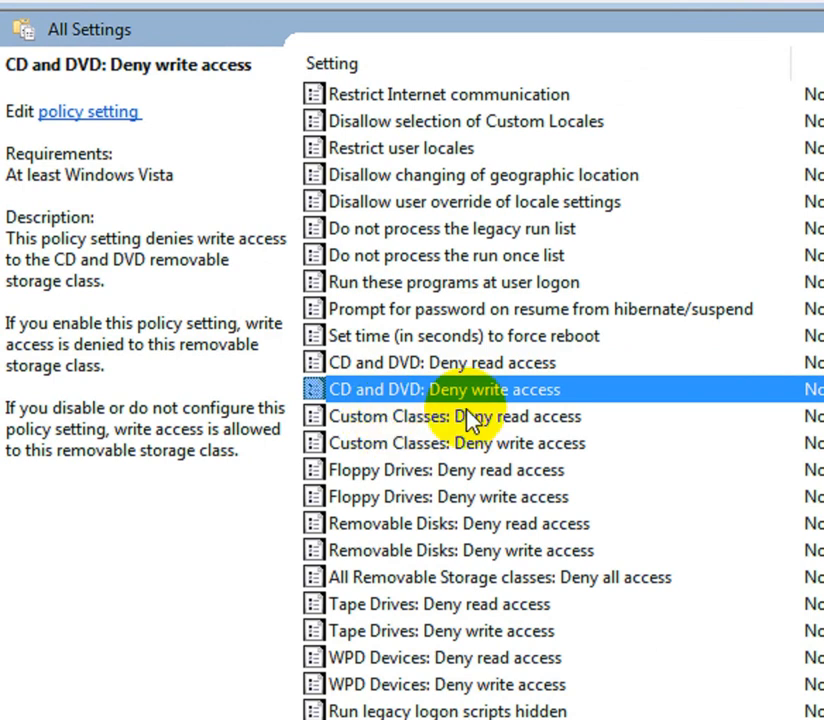
left_click(513, 368)
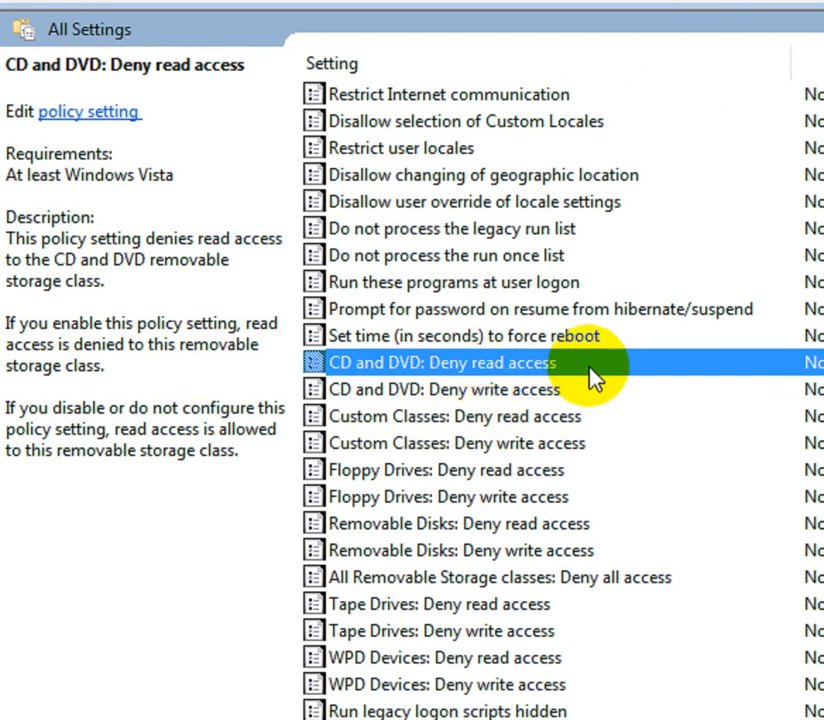
left_click(467, 415)
left_click(468, 390)
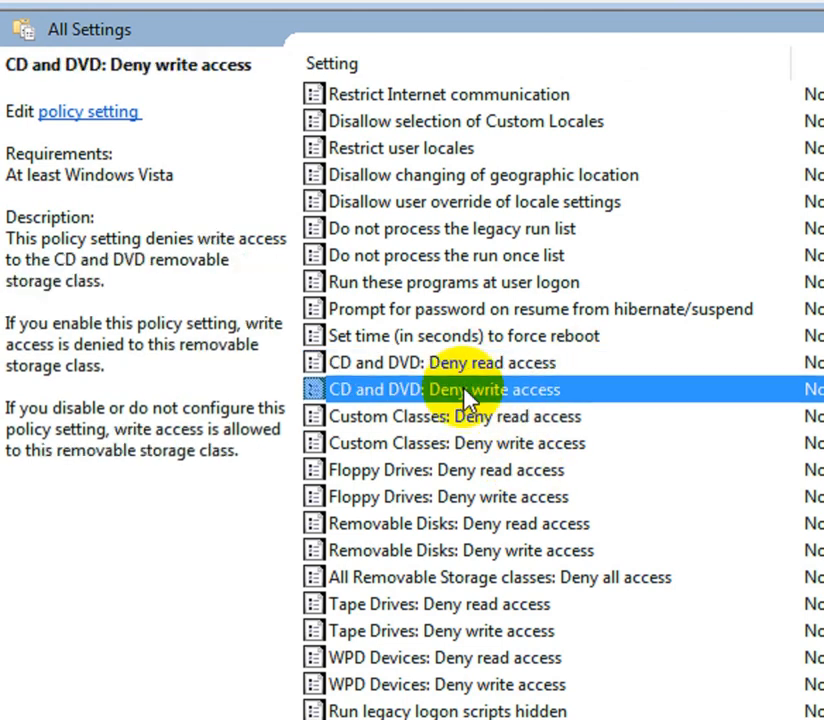